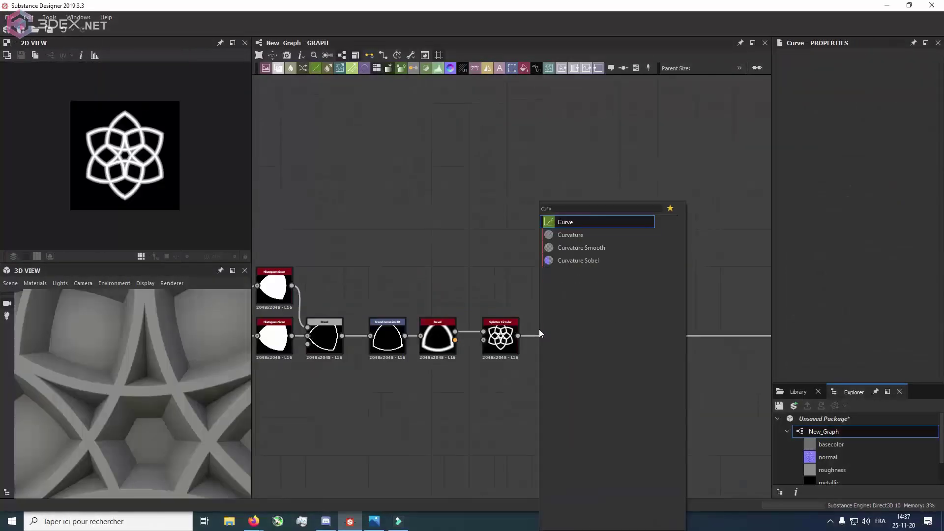
- Insert a Curve after Splatter Circular and lower a curve point to terrace the rosette profile
key(Return)
click(884, 279)
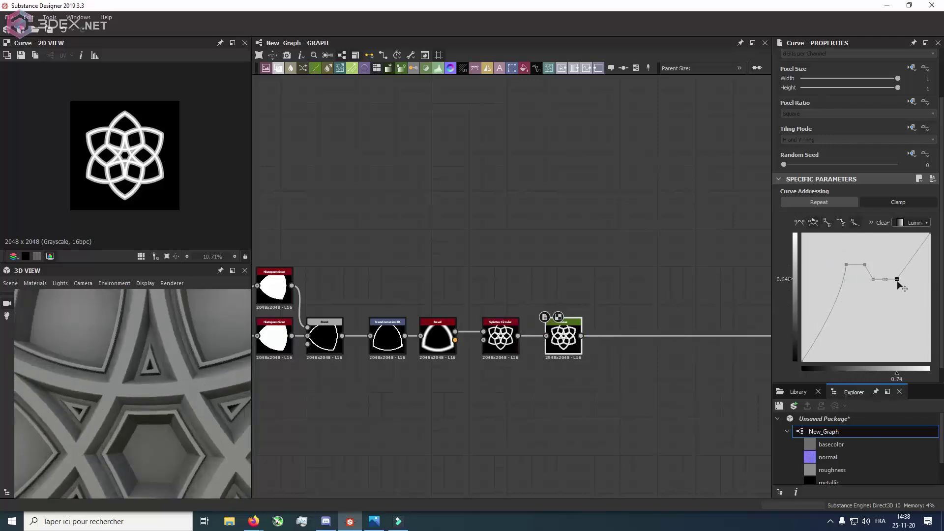
drag(897, 280, 895, 281)
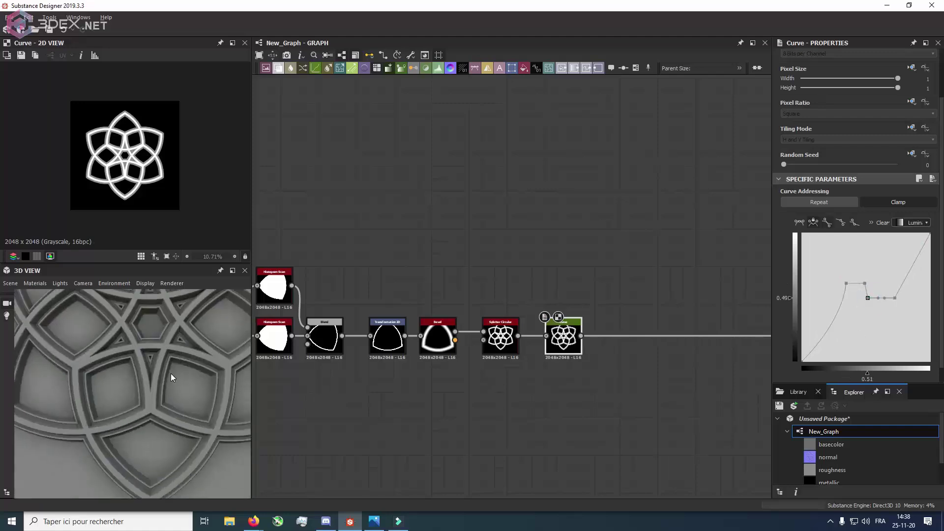
scroll(596, 394, up, 5)
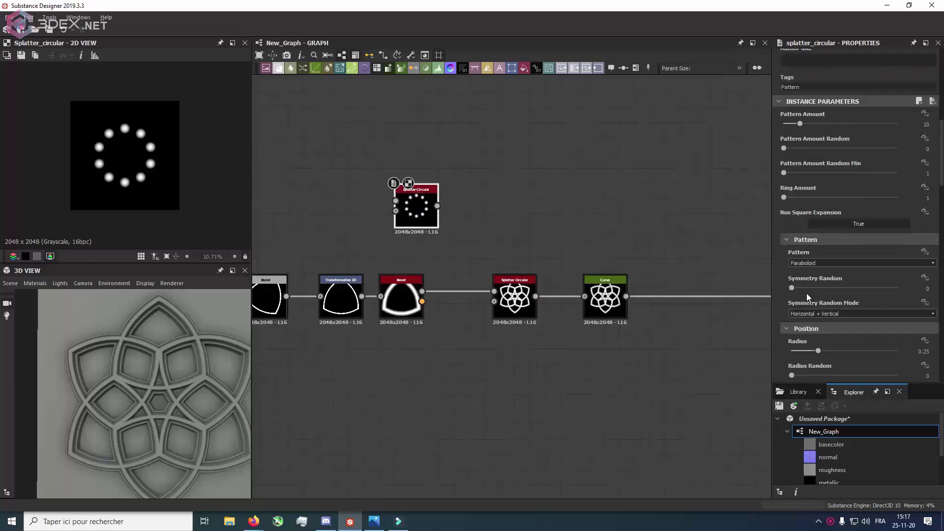
- Thin the new circular splatter, add more radial lines, and subtract them from the bevelled petals
scroll(846, 283, down, 5)
drag(839, 287, 860, 292)
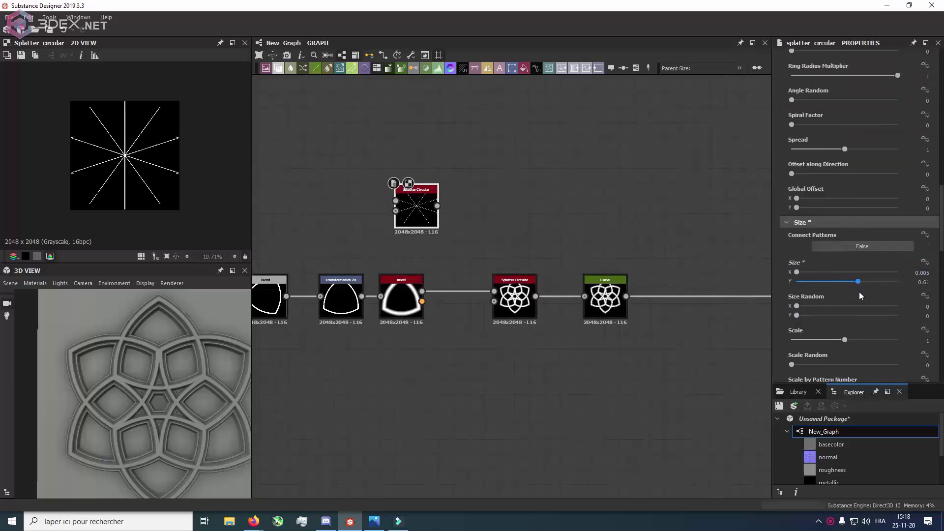
scroll(860, 291, up, 8)
click(915, 154)
click(459, 174)
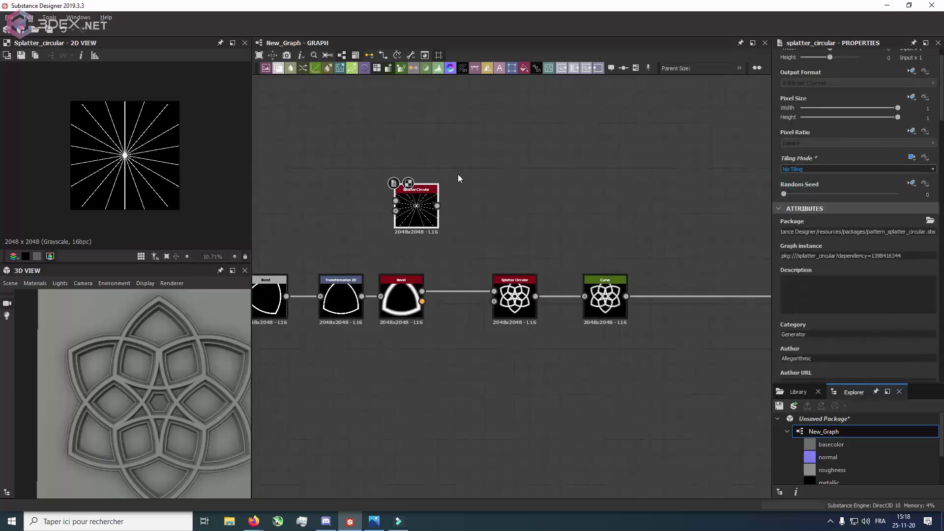
drag(437, 206, 492, 212)
drag(422, 291, 502, 206)
click(858, 283)
click(836, 315)
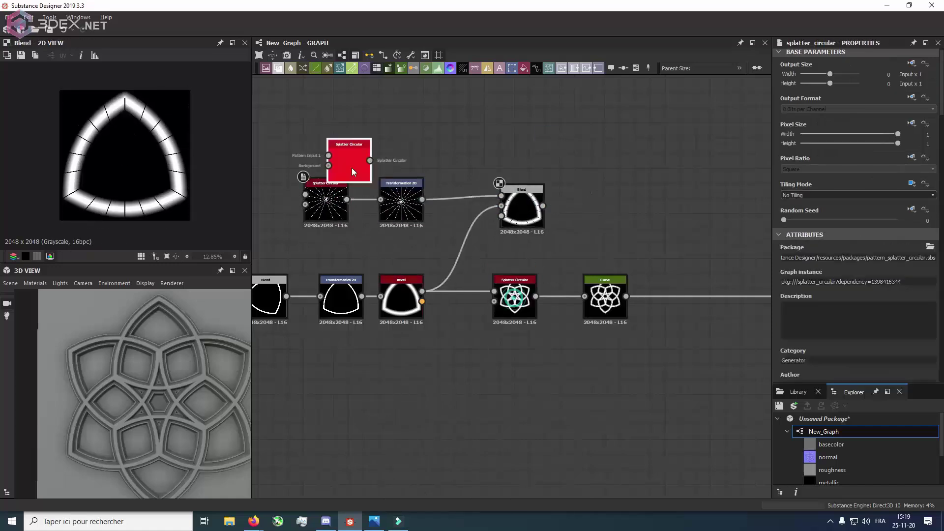
- Place the X-pattern splatter with its own Blend, undoing an unneeded Transformation 2D
drag(352, 172, 329, 141)
drag(278, 68, 463, 126)
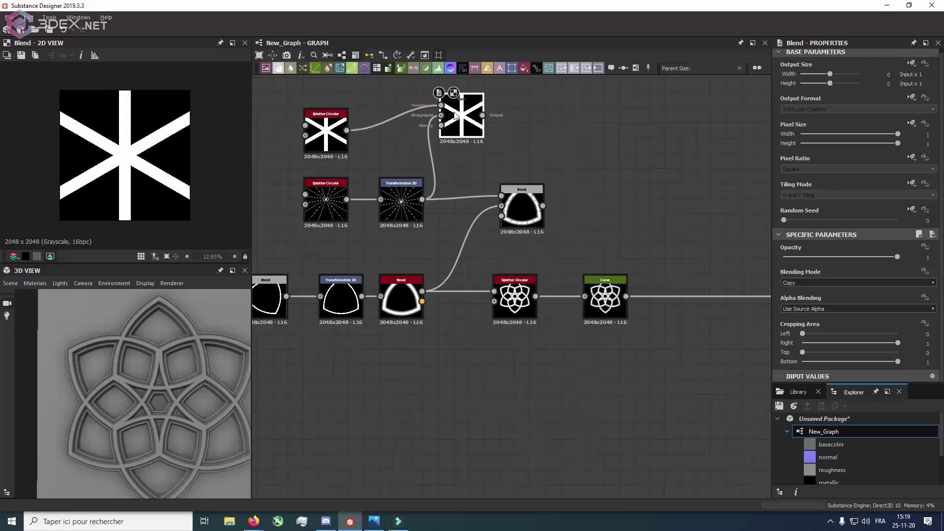
click(325, 130)
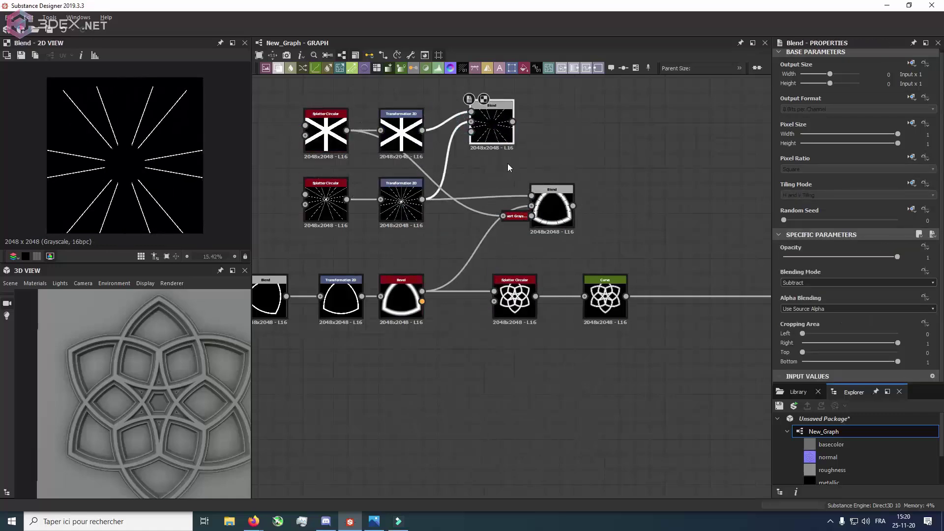
click(399, 197)
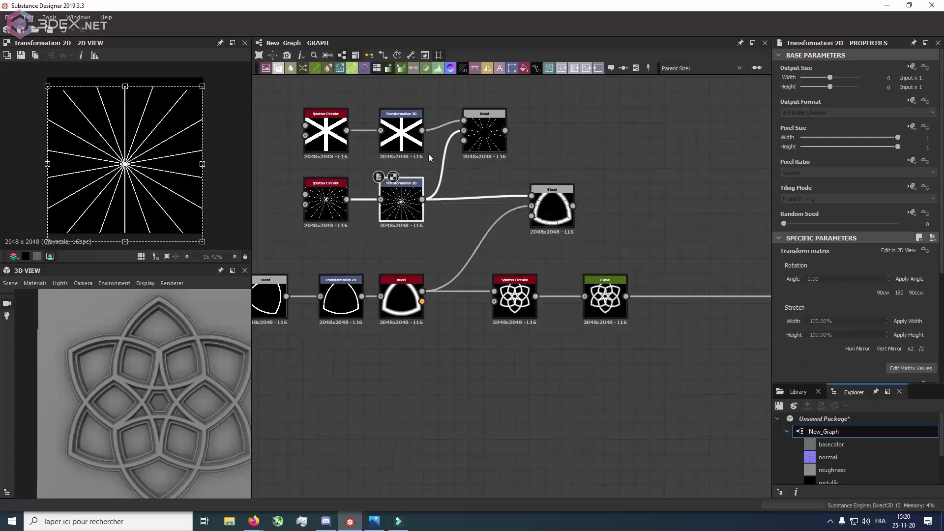
key(ctrl+z)
key(ctrl+z)
key(ctrl+z)
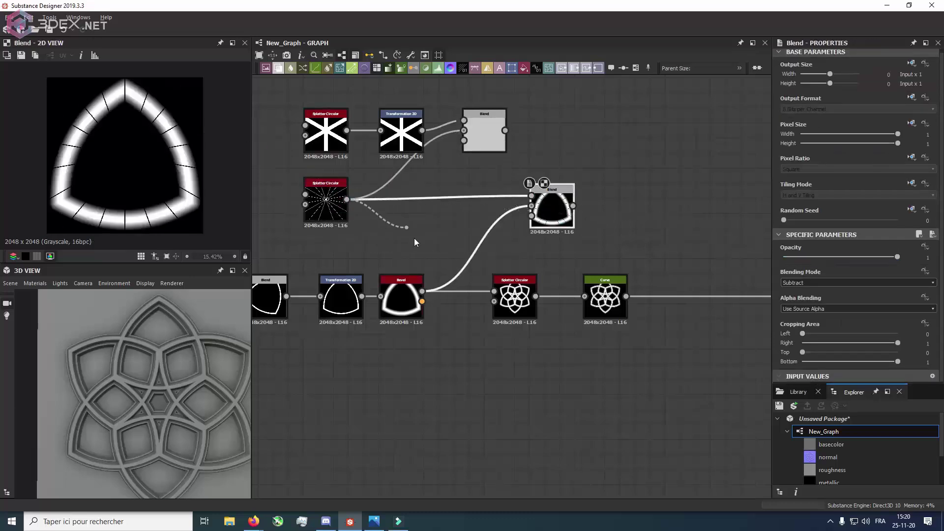
- Shift the radial lines' vertical offset and wire the X splatter into the top Blend
click(326, 201)
scroll(836, 268, down, 10)
drag(797, 293, 801, 295)
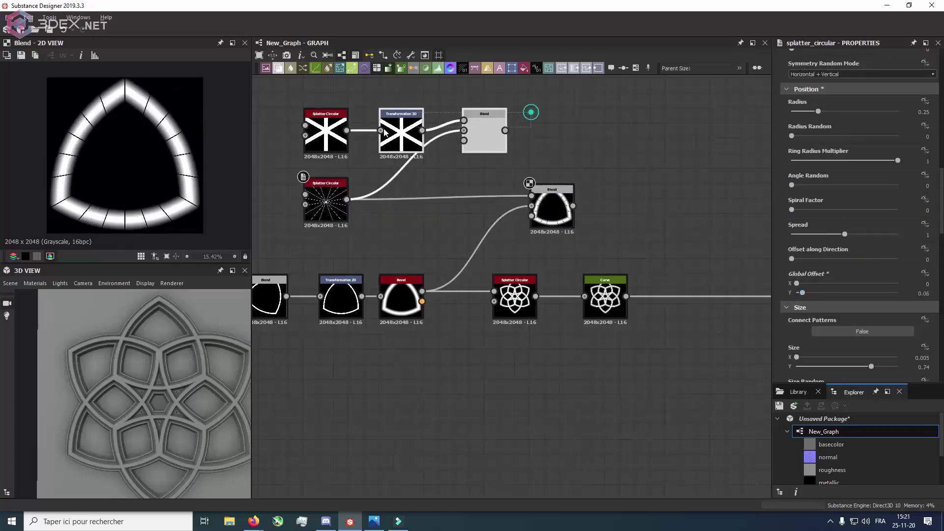
drag(347, 130, 464, 120)
scroll(861, 260, down, 3)
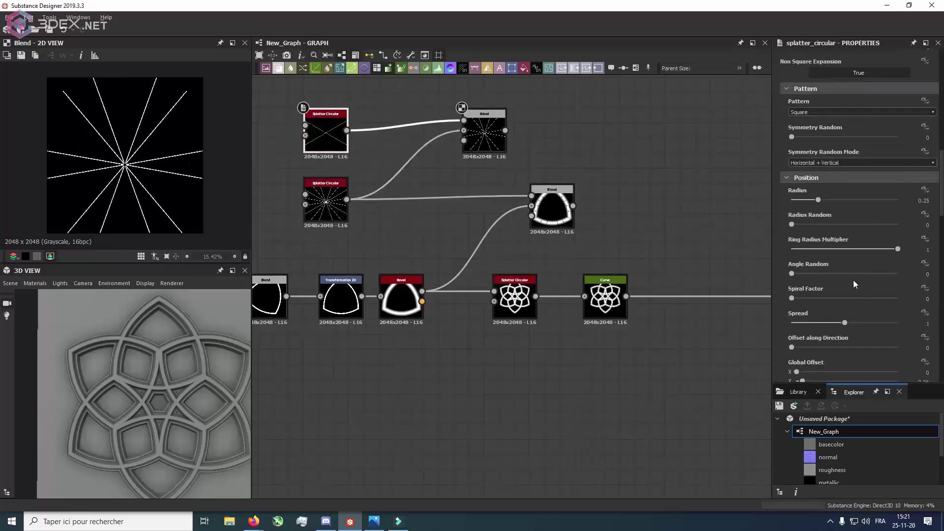
double_click(552, 206)
- Add a Shape node with a Transformation 2D and preview the masking blends
key(space)
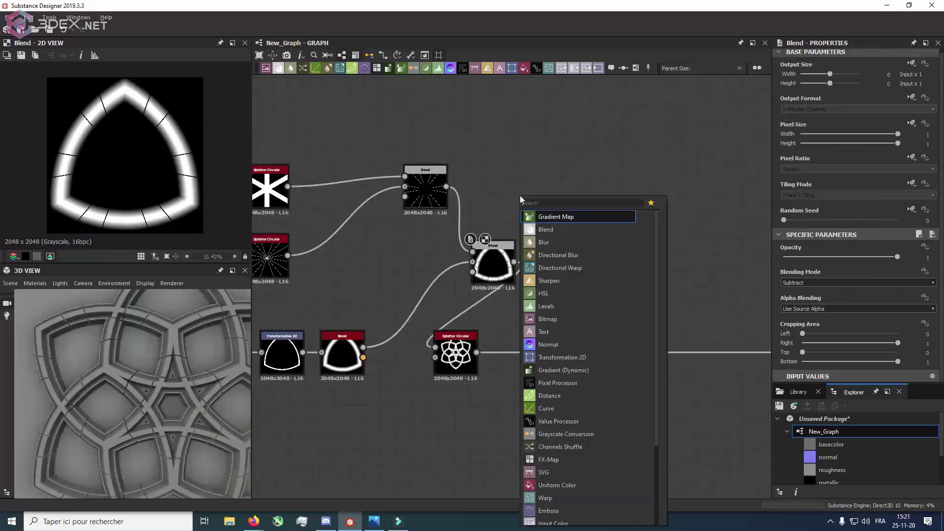
text(shape)
key(Return)
key(ctrl+t)
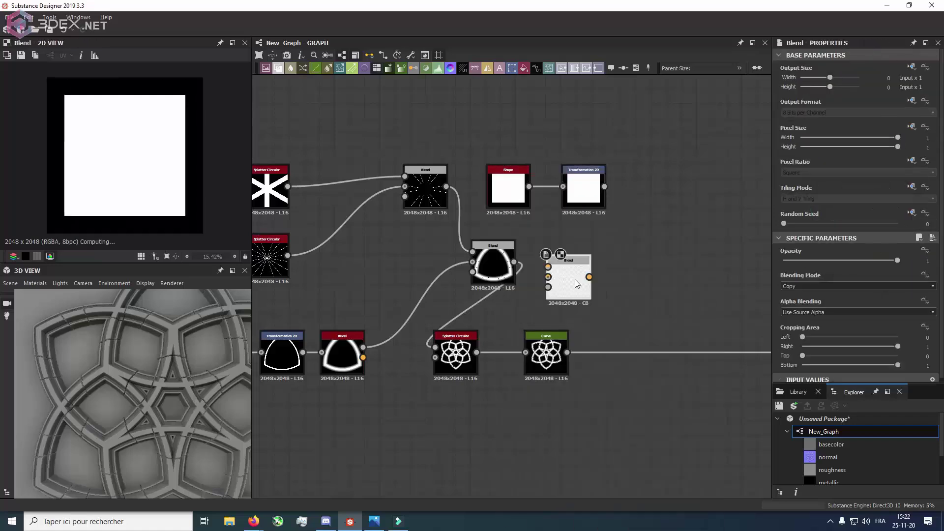
double_click(545, 202)
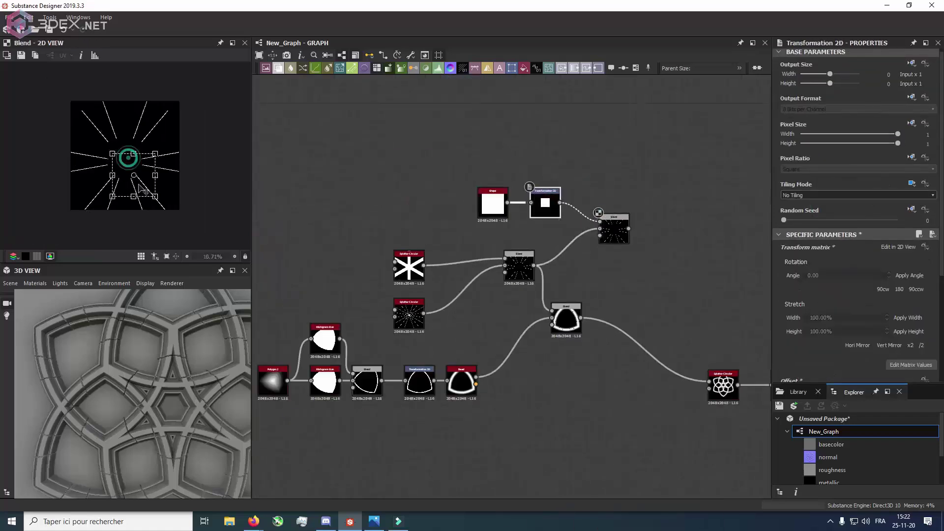
double_click(579, 324)
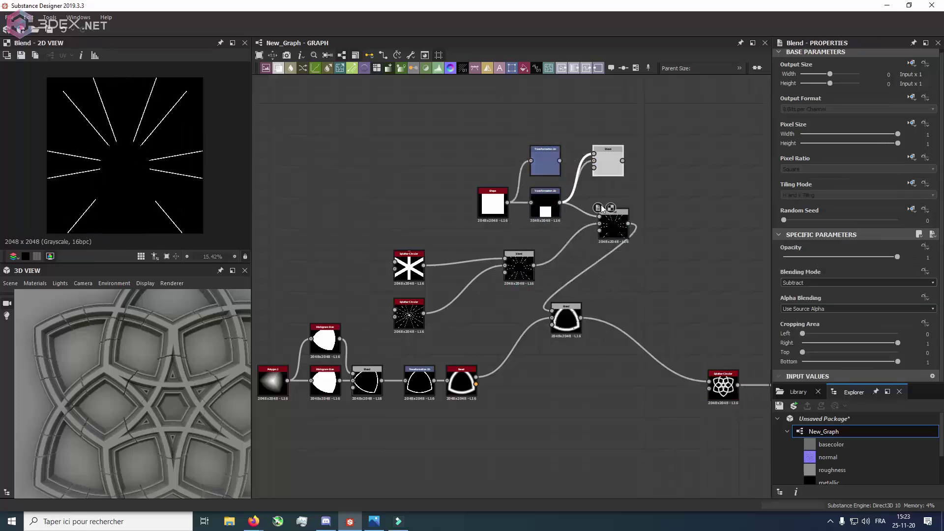
double_click(564, 315)
- Select the lower radial-lines splatter and bring the bottom blend chain into view
scroll(606, 161, up, 2)
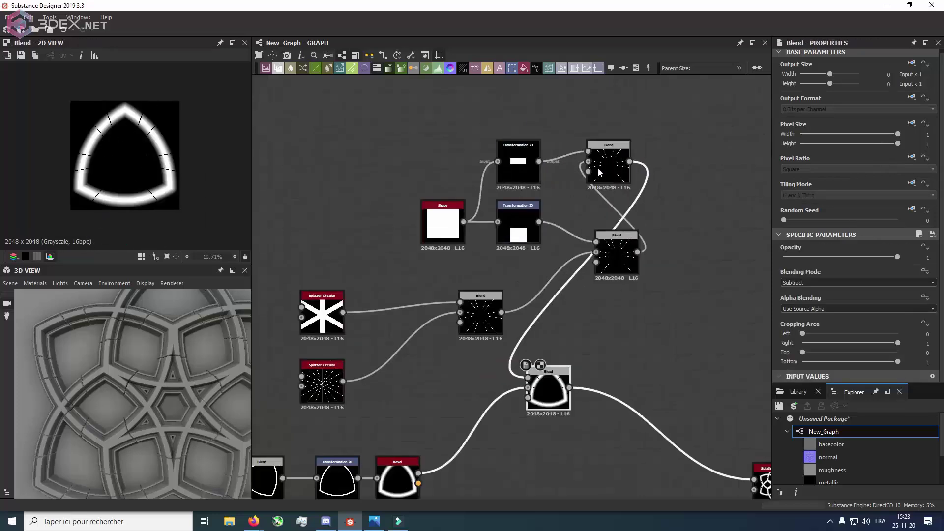
scroll(369, 286, down, 3)
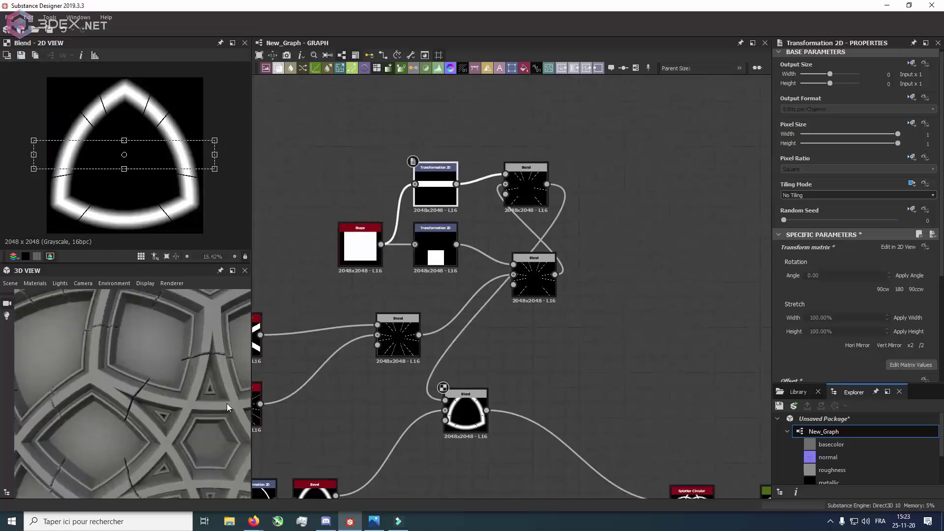
click(347, 334)
scroll(913, 312, down, 5)
scroll(476, 275, up, 3)
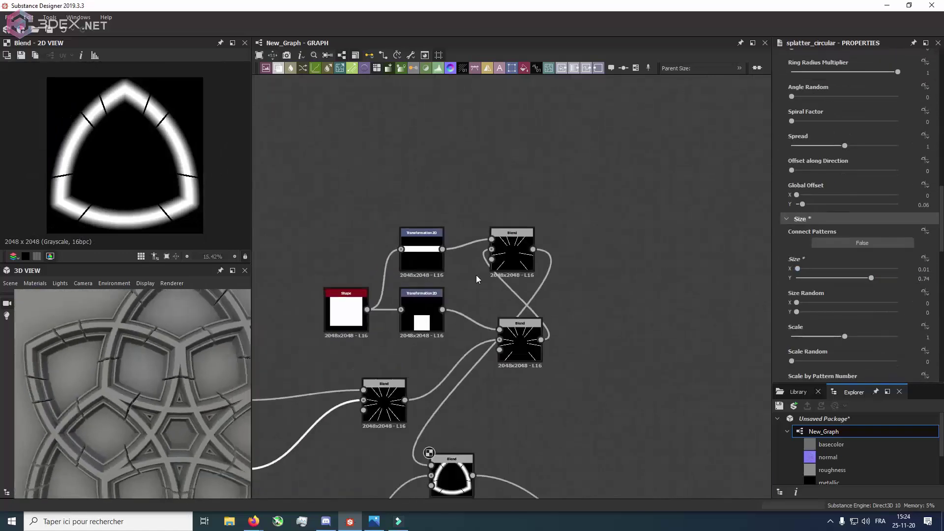
middle_drag(476, 276, 567, 268)
scroll(568, 268, down, 2)
scroll(674, 347, up, 1)
- Add a Bevel node with Distance -0.03
key(space)
text(bevel)
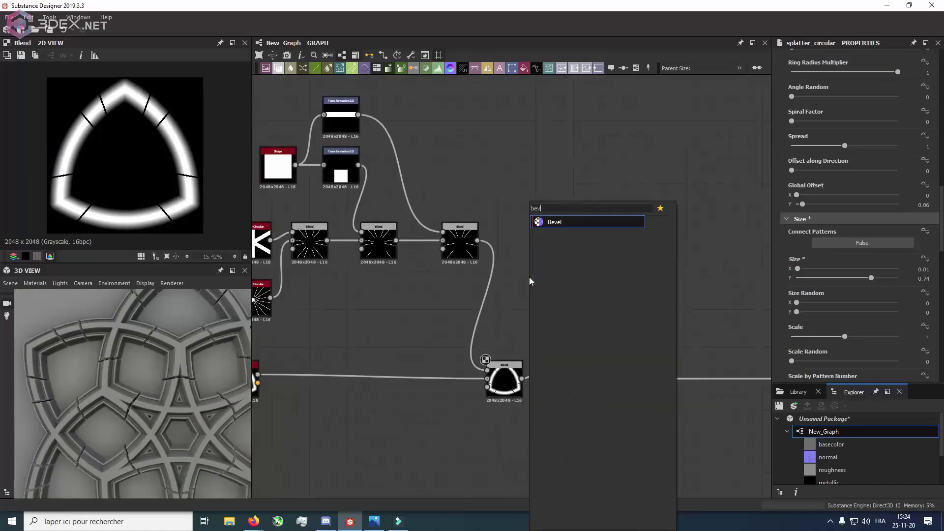
key(Return)
drag(870, 205, 839, 205)
scroll(543, 253, up, 1)
- Feed the Bevel output into the bottom Subtract Blend at 0.51 opacity
drag(483, 401, 478, 394)
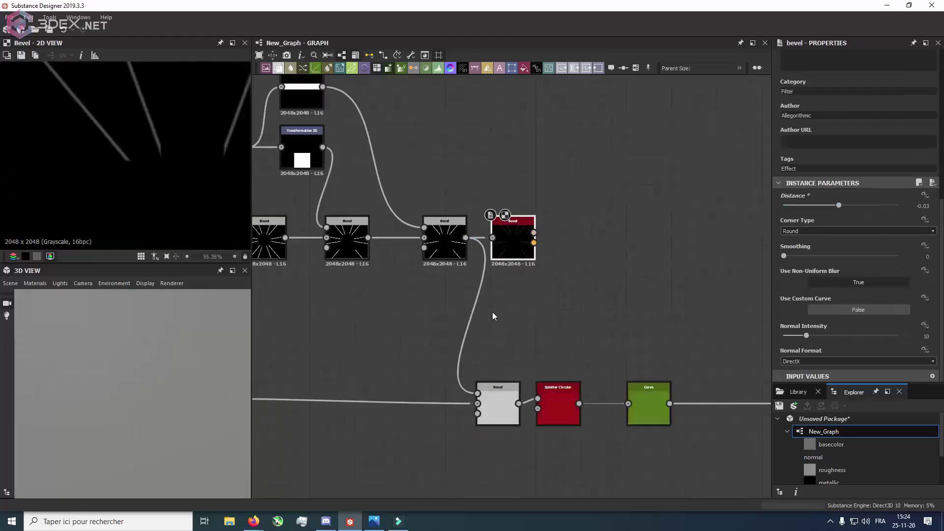
click(498, 409)
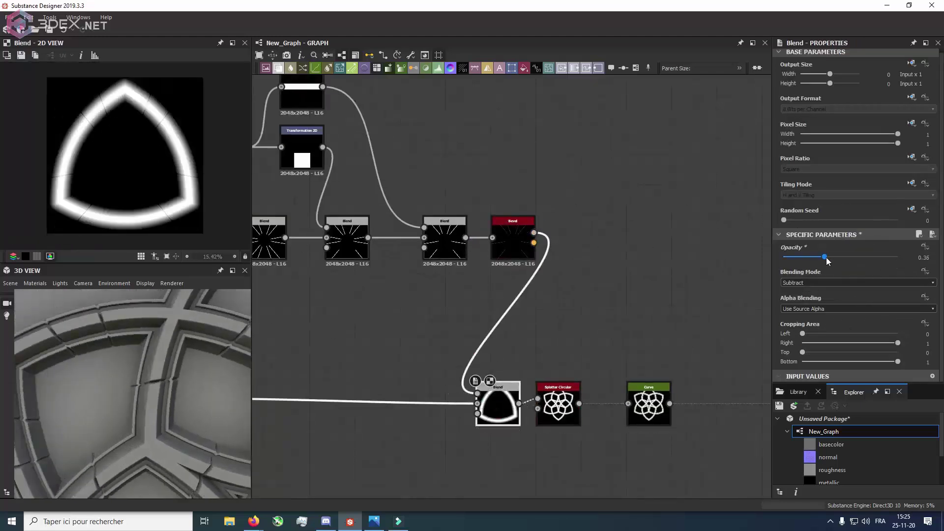
scroll(518, 237, up, 2)
click(517, 237)
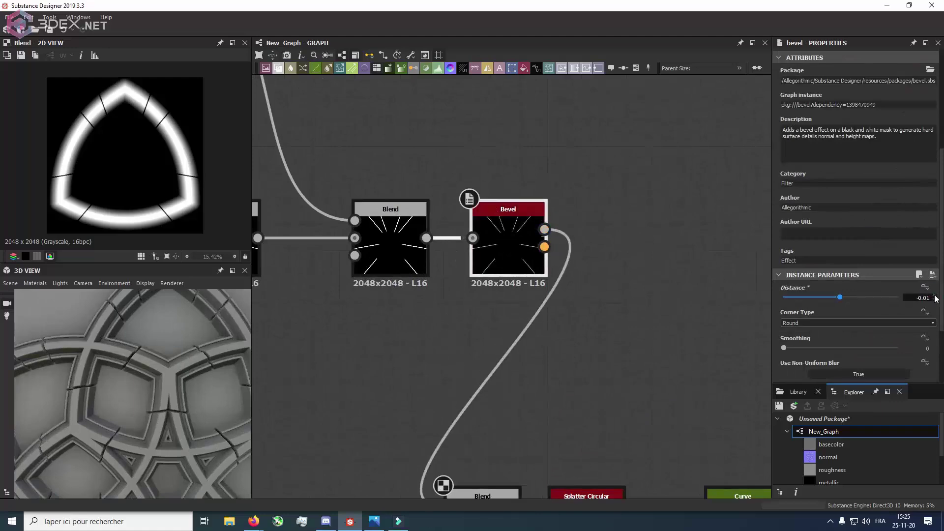
scroll(175, 364, up, 2)
scroll(467, 271, down, 2)
- Change the Bevel Distance to 0.02 and preview the bottom Blend's softened joints
double_click(468, 271)
click(934, 299)
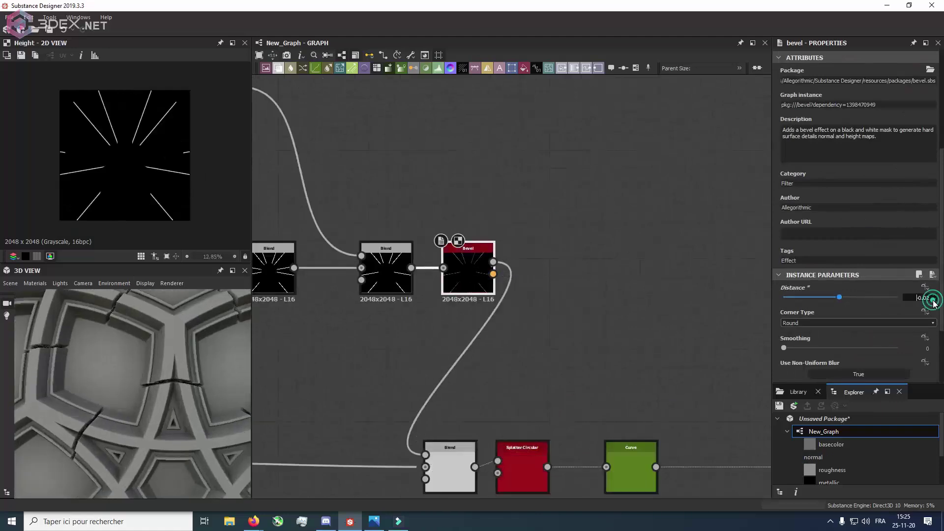
click(523, 467)
scroll(467, 379, down, 2)
click(457, 430)
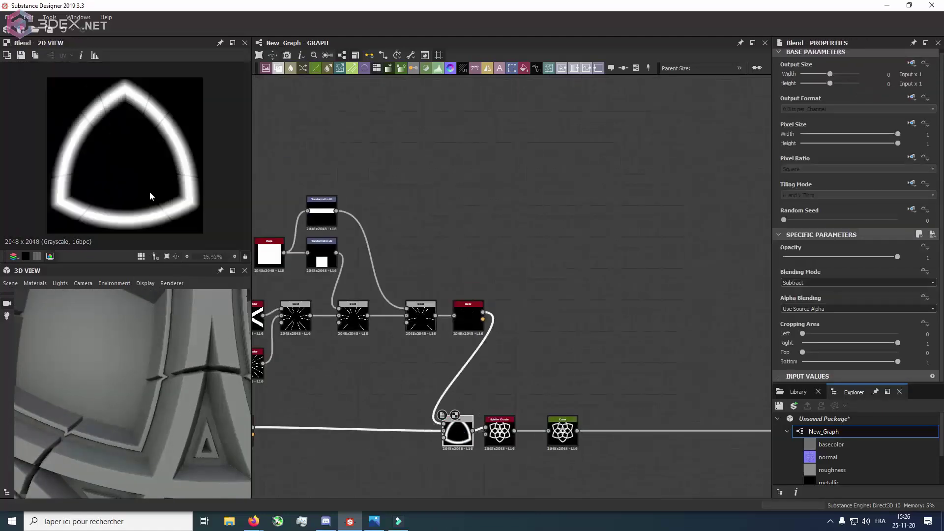
scroll(185, 224, up, 2)
middle_drag(476, 313, 527, 286)
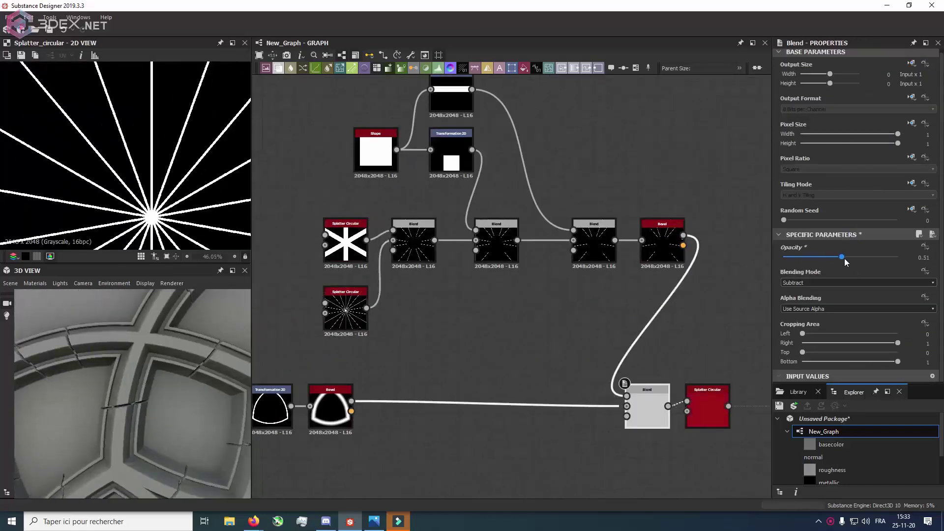
- Inspect the final circular splatter and the Transformation 2D node's settings
click(708, 409)
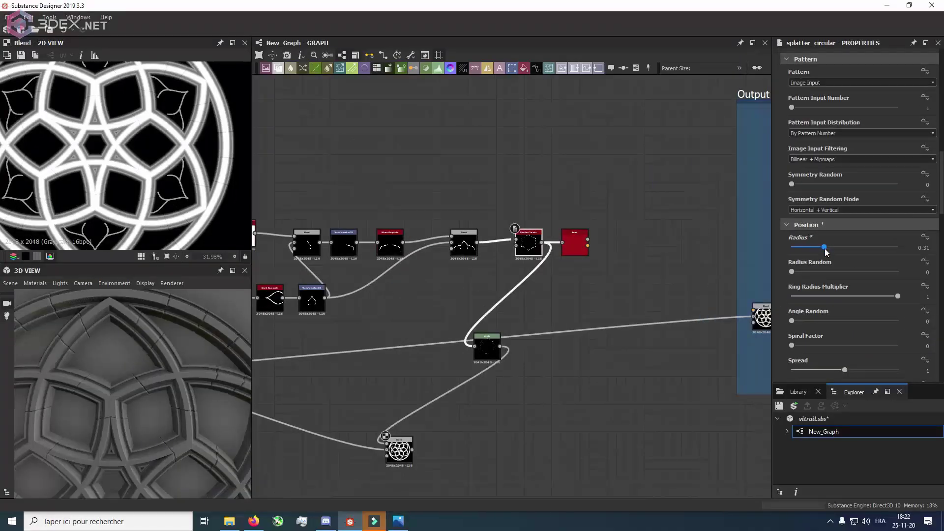
scroll(336, 243, up, 2)
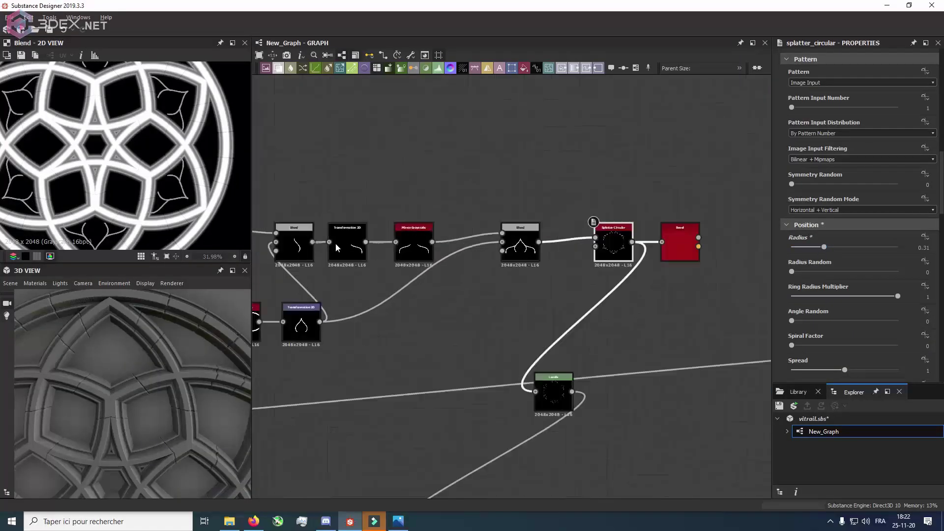
scroll(335, 243, up, 1)
click(336, 243)
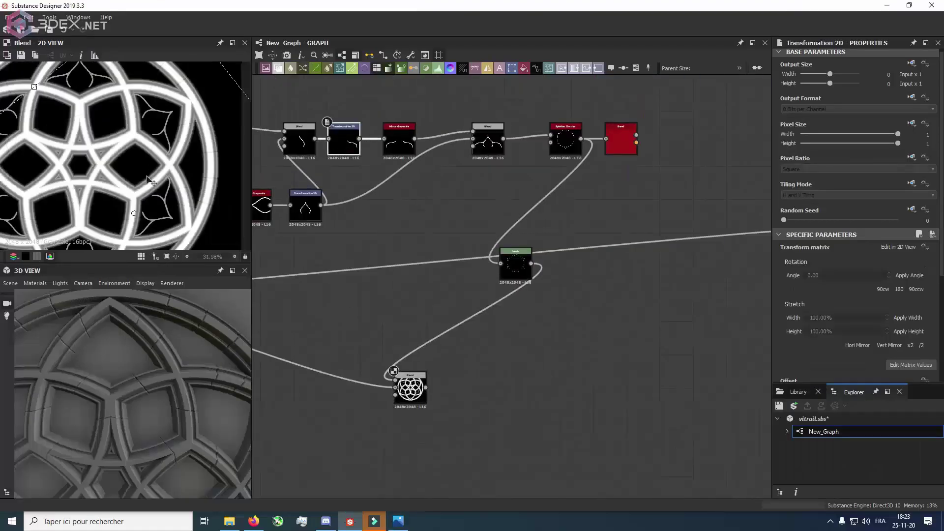
scroll(327, 231, up, 3)
scroll(326, 231, up, 3)
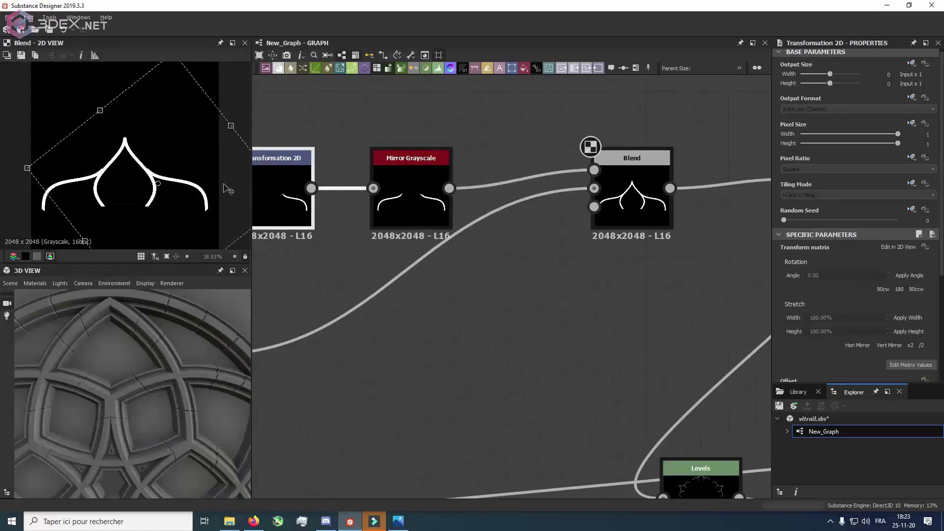
scroll(519, 322, down, 3)
scroll(160, 207, up, 4)
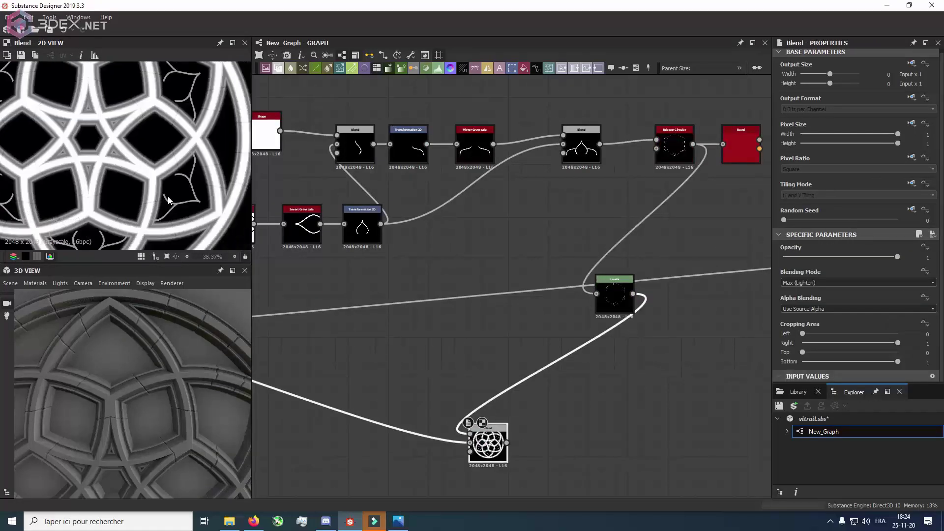
scroll(169, 209, up, 2)
scroll(167, 211, up, 1)
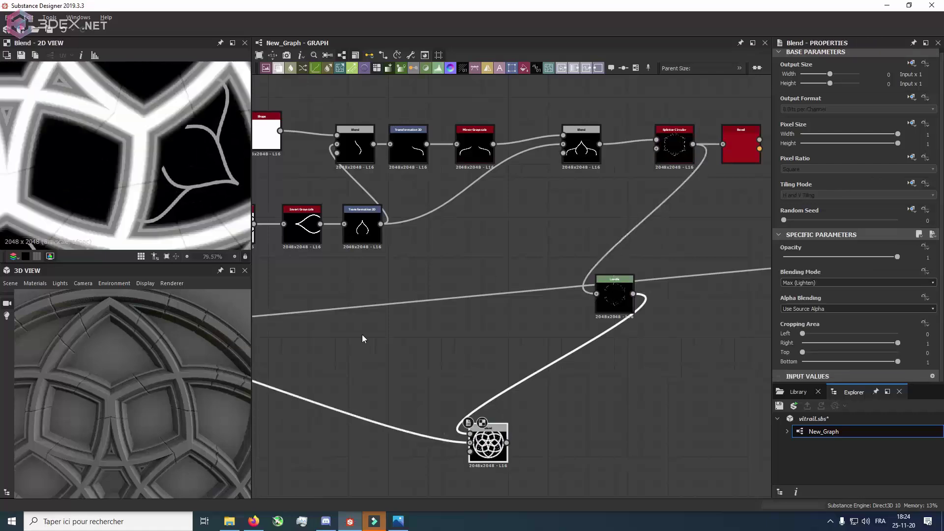
scroll(492, 246, down, 2)
- Adjust the Bevel Distance and set the circular splatter Radius to 0.3
click(662, 222)
scroll(123, 196, up, 3)
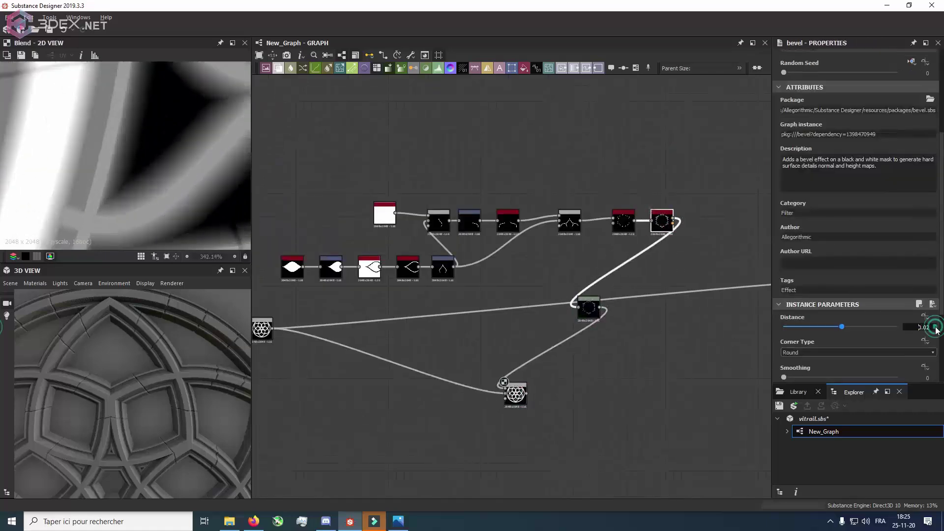
middle_drag(148, 187, 123, 211)
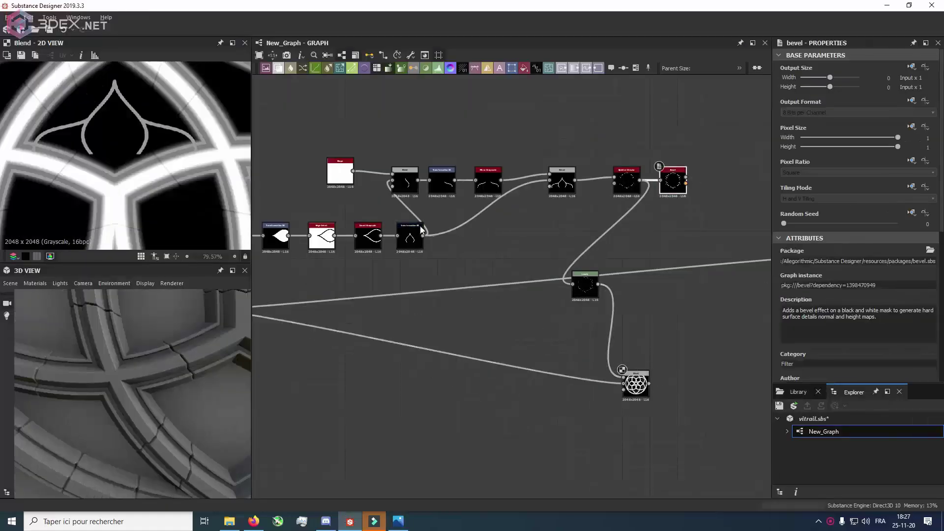
click(626, 181)
scroll(856, 222, down, 5)
drag(818, 280, 825, 280)
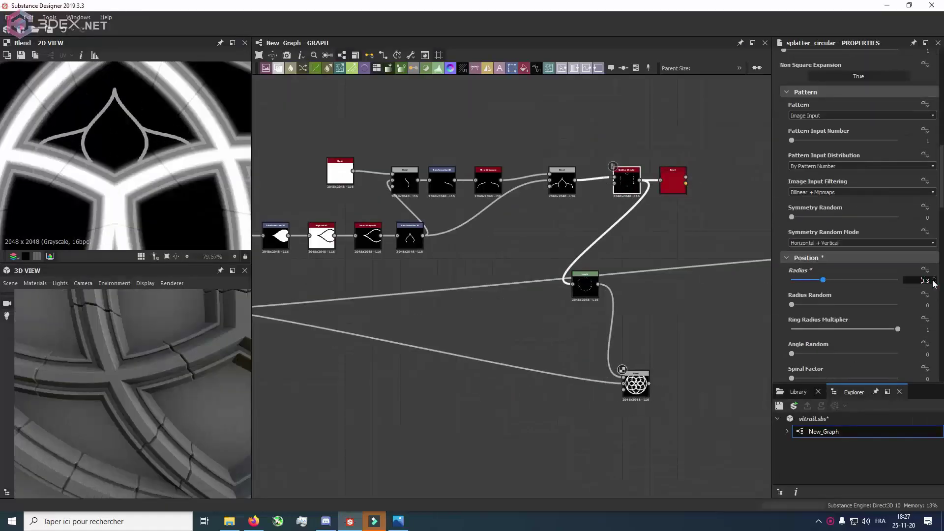
- Check the shape-combining Blend and open the Transformation 2D settings
scroll(345, 172, down, 1)
scroll(132, 152, up, 2)
click(584, 350)
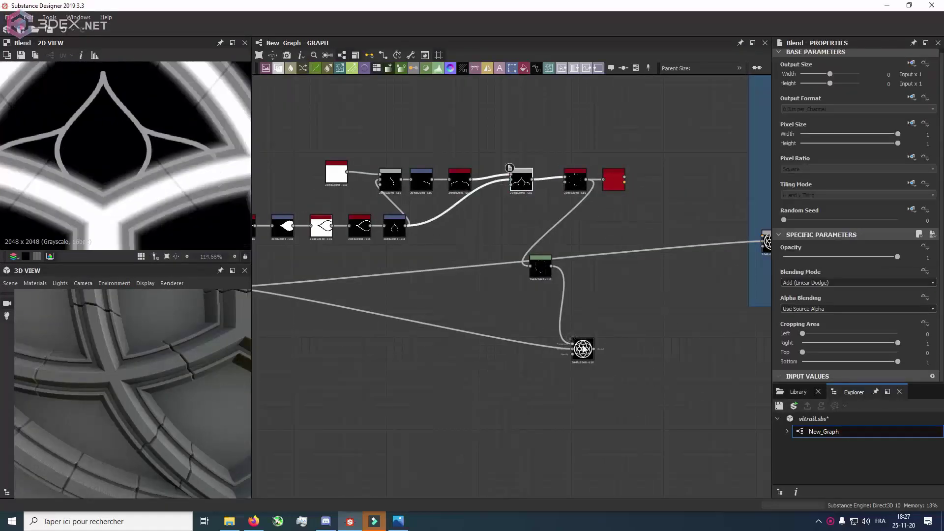
click(422, 179)
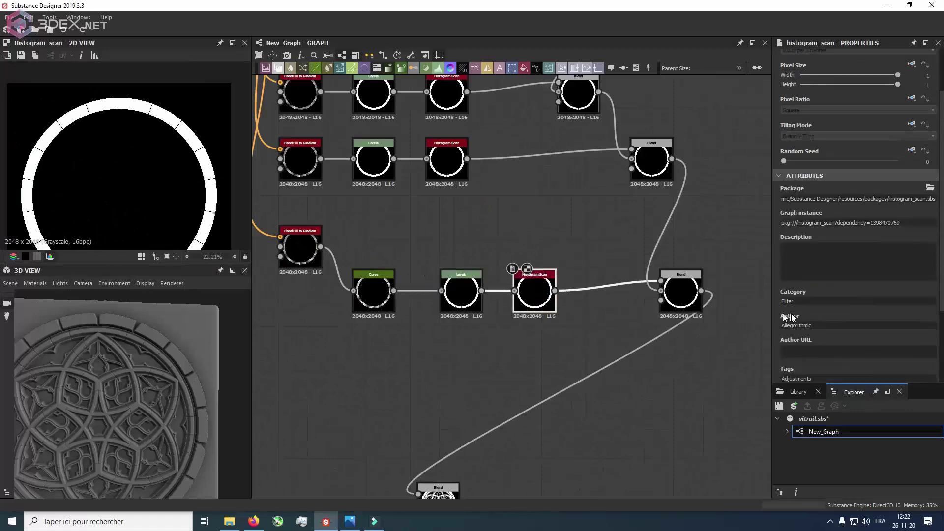
- Bypass the row's Histogram Scan and paste a Levels plus Multiply Blend pair above the Bevel
drag(535, 295, 534, 230)
drag(482, 291, 661, 281)
scroll(159, 361, up, 3)
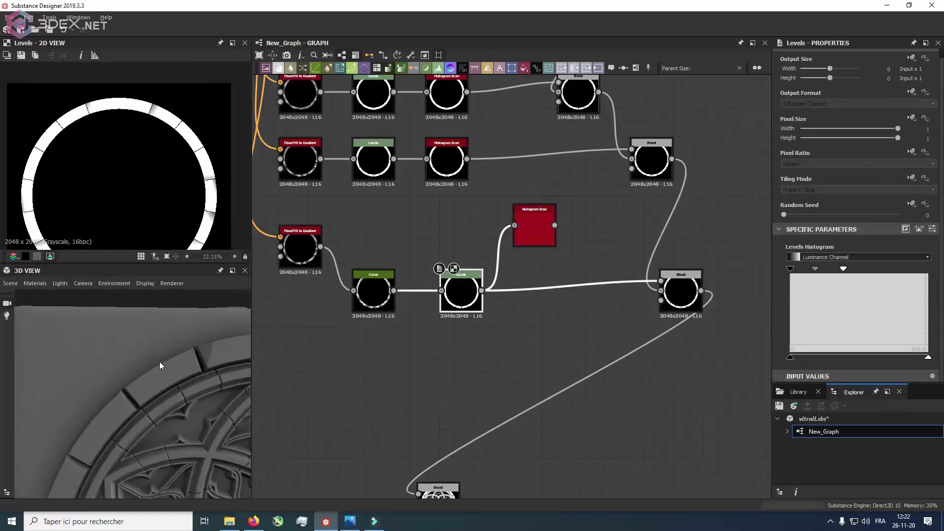
key(ctrl+v)
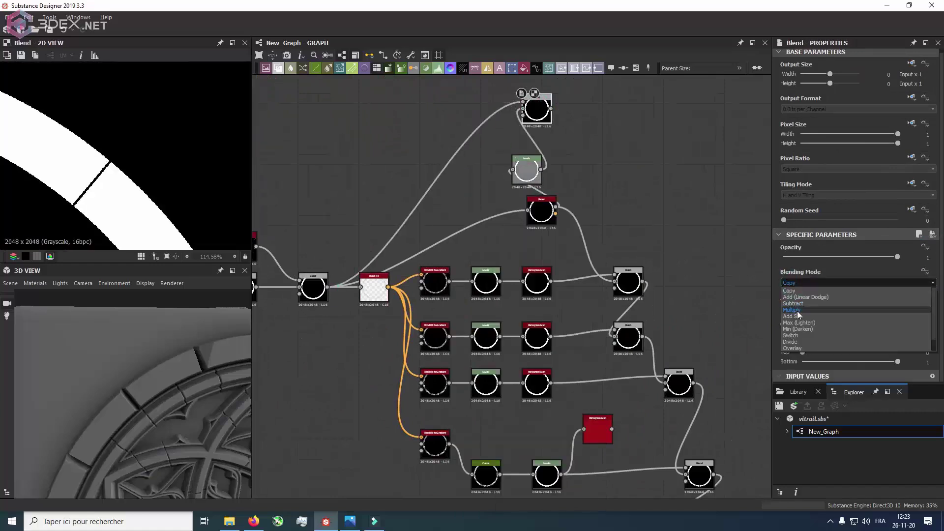
click(792, 309)
drag(545, 114, 591, 164)
scroll(146, 381, up, 5)
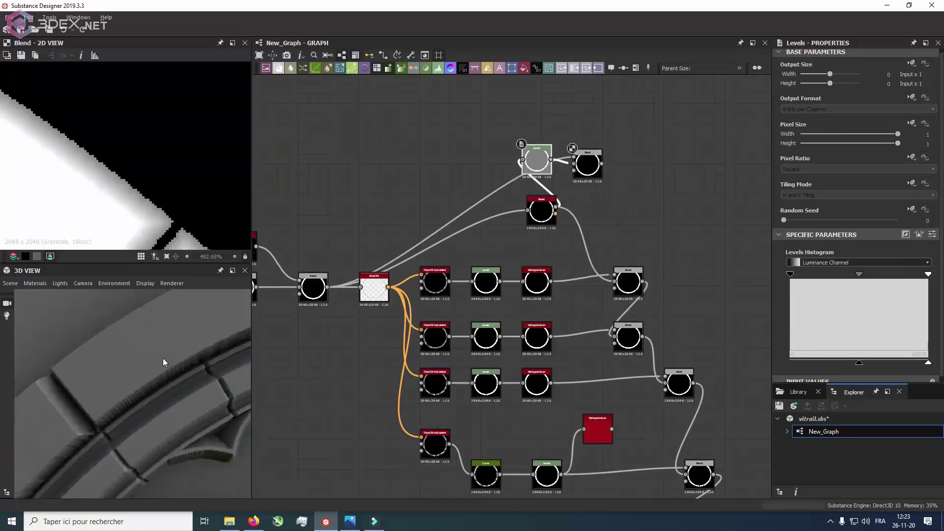
- Raise Bevel smoothing to 0.36 and feed a new Histogram Scan after the Bevel into Levels
click(541, 211)
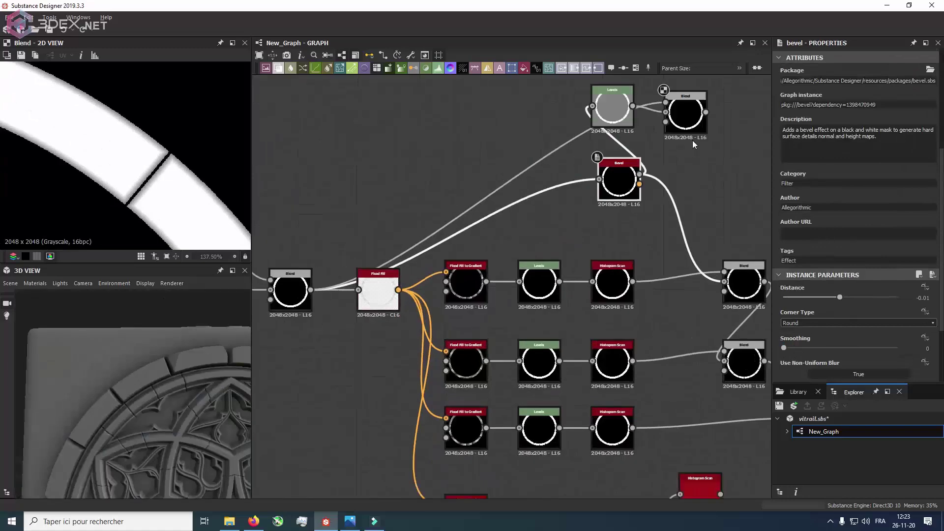
drag(787, 348, 792, 347)
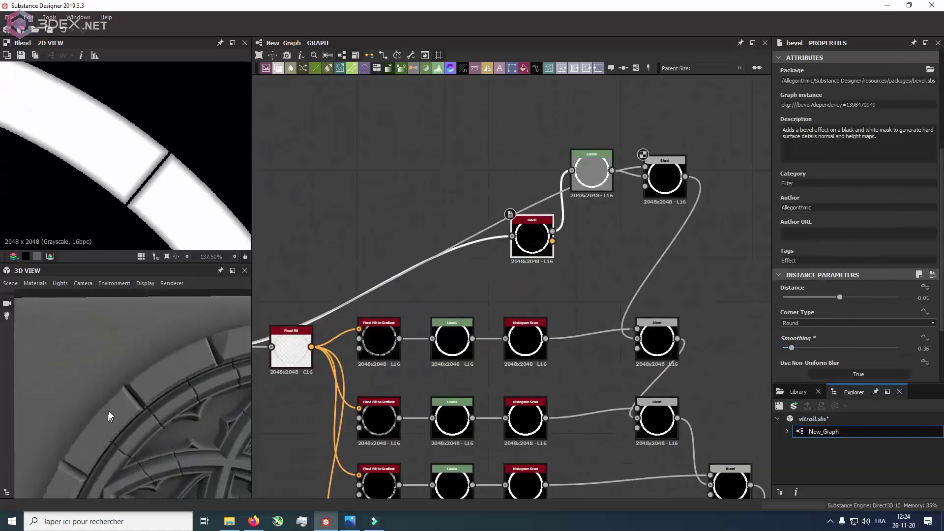
mouse_move(108, 411)
mouse_down()
mouse_move(193, 359)
mouse_move(87, 368)
mouse_up()
mouse_move(411, 269)
middle_down()
mouse_move(618, 227)
mouse_move(410, 307)
middle_up()
drag(551, 269, 546, 315)
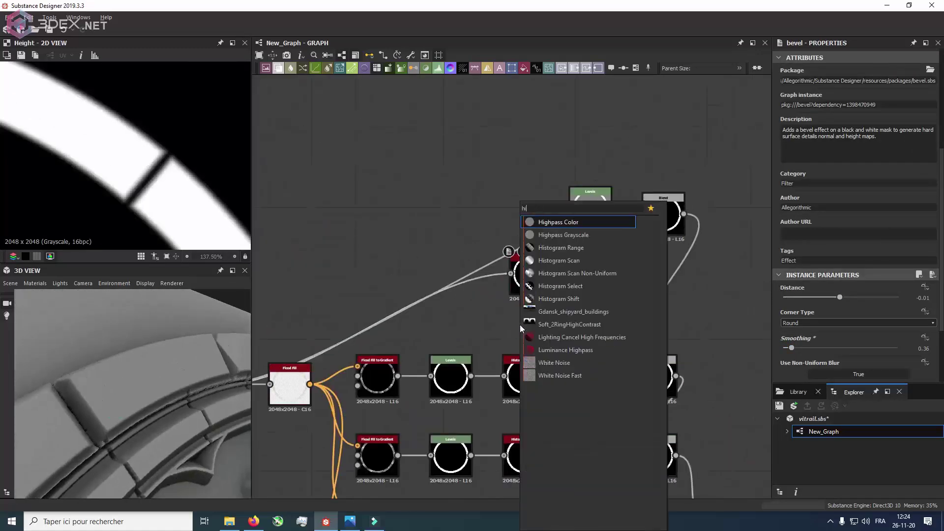
click(561, 220)
drag(608, 275, 571, 207)
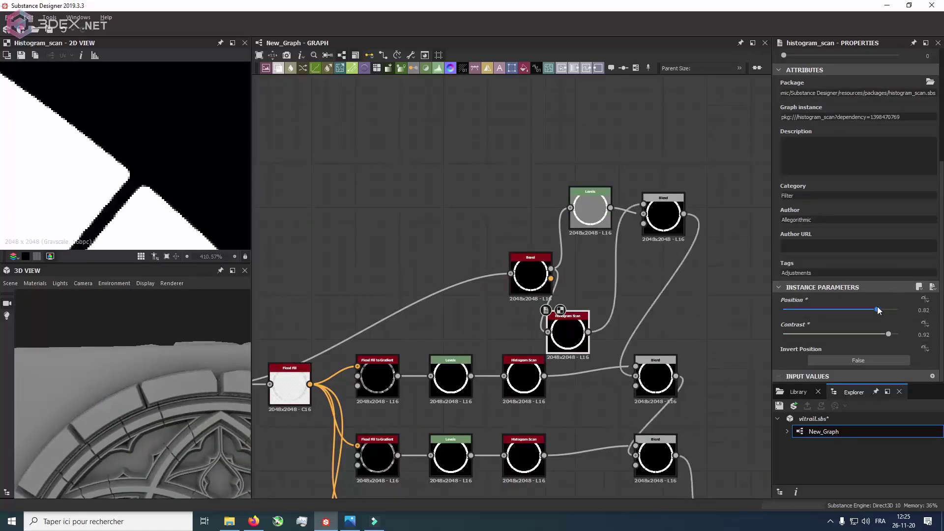
- Check the Multiply Blend and insert a Levels node between the blends
scroll(311, 470, up, 3)
middle_drag(640, 246, 313, 374)
click(599, 153)
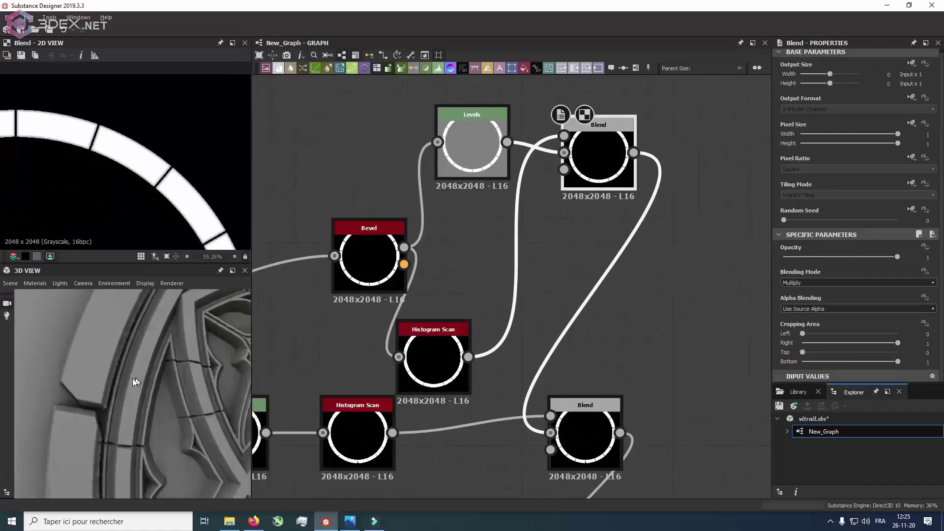
scroll(542, 258, down, 3)
key(space)
key(Return)
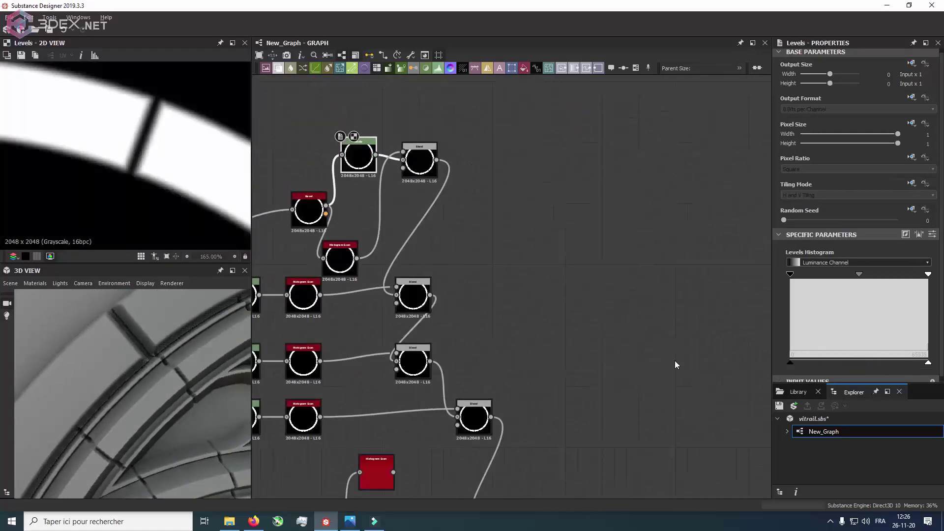
scroll(675, 361, down, 3)
middle_drag(451, 78, 430, 153)
- Preview the Histogram Scan on the 3D ring and duplicate the third gradient row
double_click(414, 216)
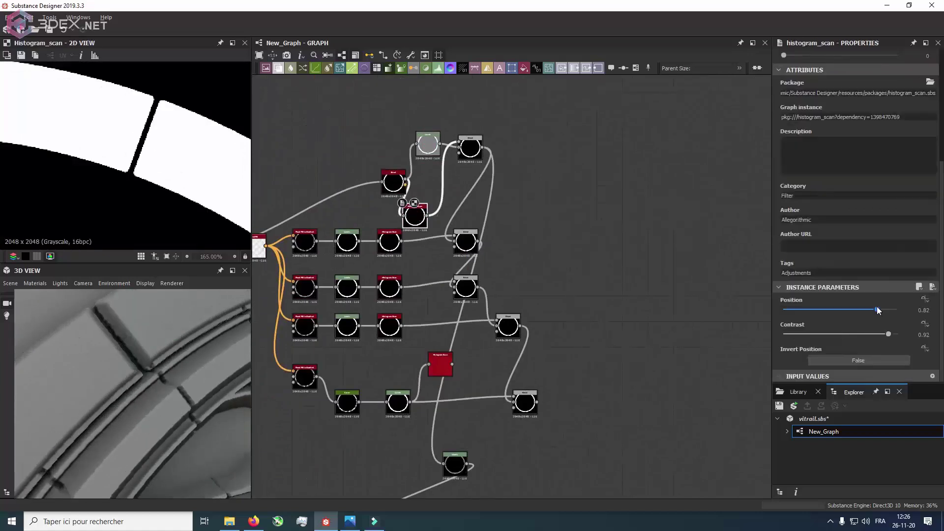
drag(877, 306, 871, 306)
drag(147, 346, 130, 354)
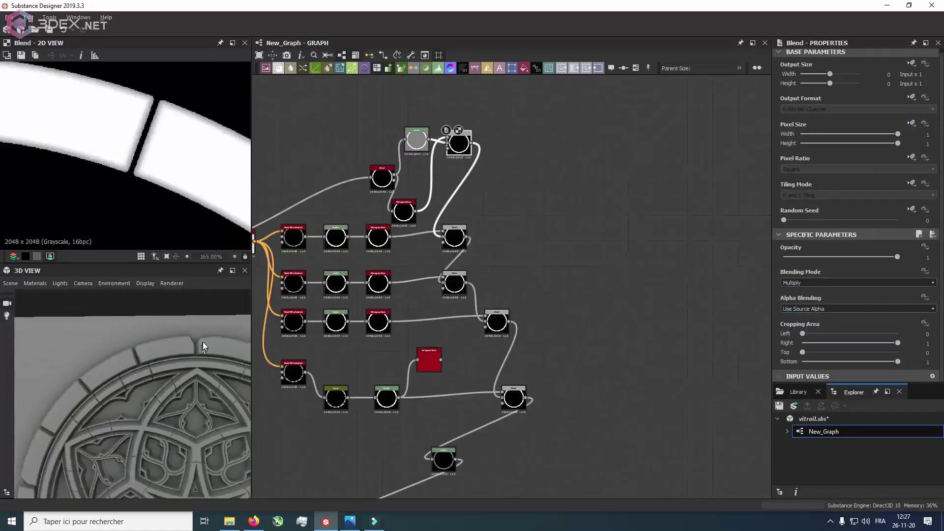
drag(203, 347, 158, 350)
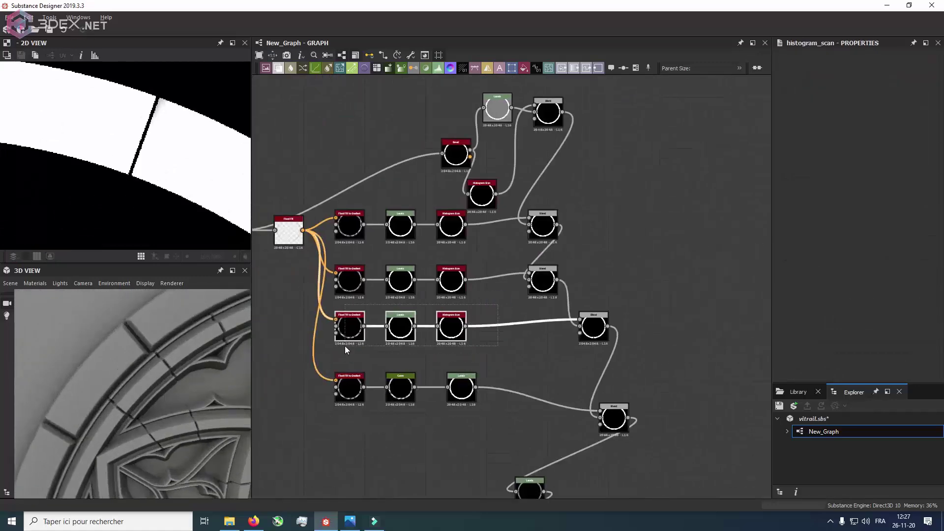
scroll(345, 349, down, 4)
key(ctrl+d)
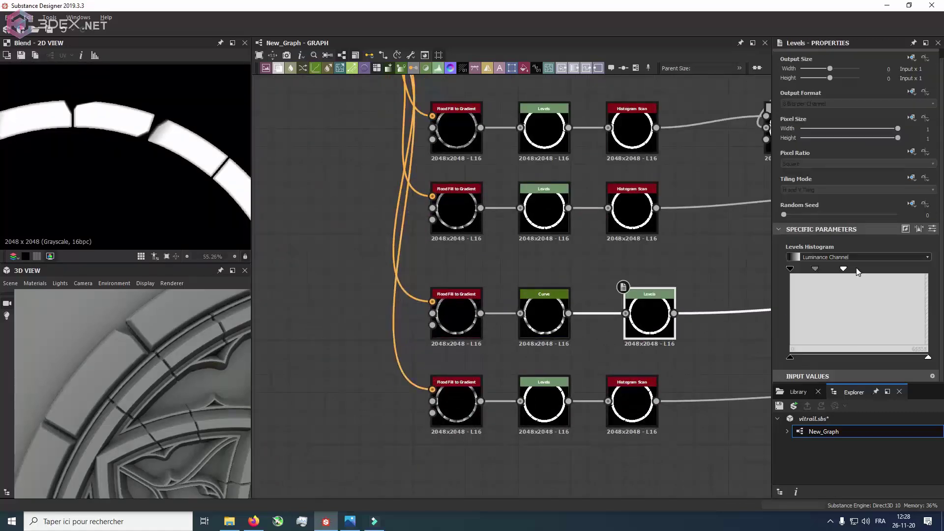
- Bring the duplicated bottom row into view and open its Levels and Histogram Scan settings
middle_drag(545, 409, 465, 383)
click(466, 384)
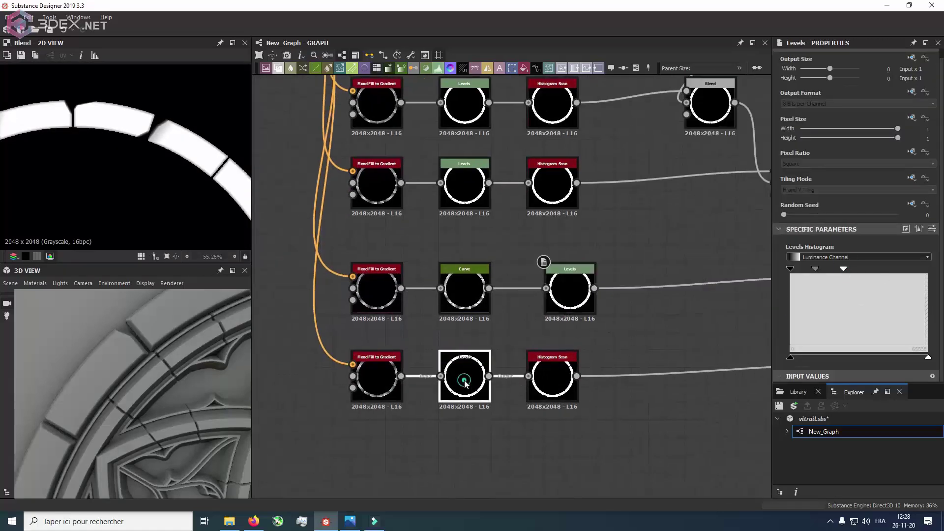
click(552, 378)
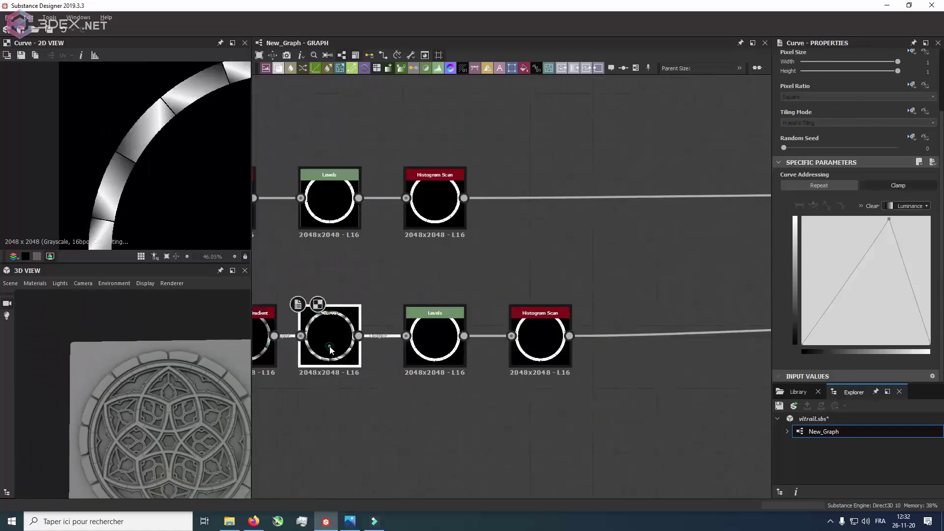
- Set the Histogram Scan position to 0.44 and inspect a Blend node
scroll(856, 222, down, 3)
click(835, 310)
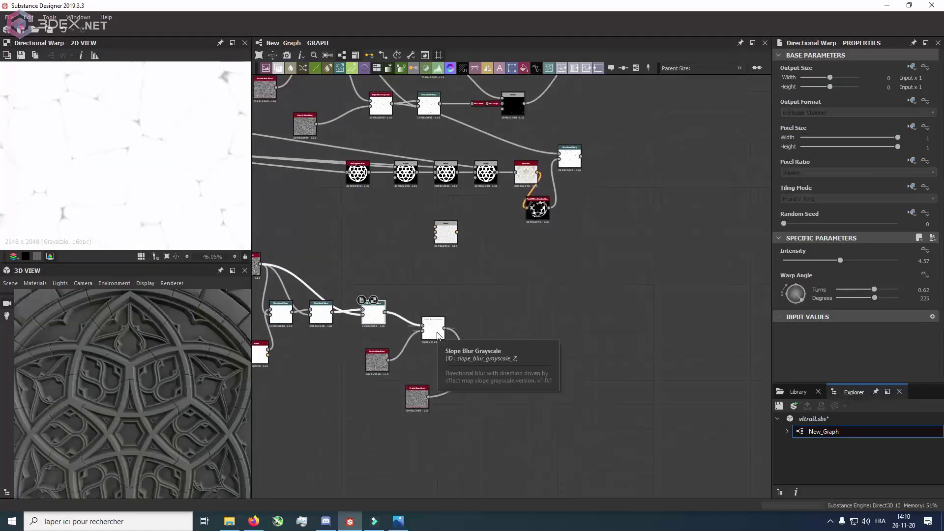
click(475, 334)
scroll(476, 336, up, 2)
middle_drag(527, 365, 526, 247)
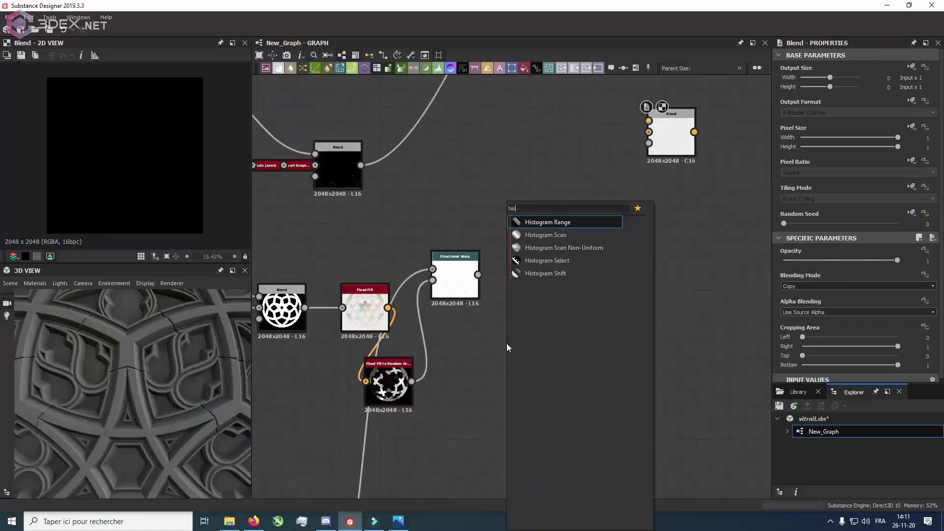
- Add a Histogram Scan after Flood Fill to Random Grayscale, set Random Seed 1, insert Auto Levels
click(531, 240)
click(401, 363)
drag(786, 224, 799, 228)
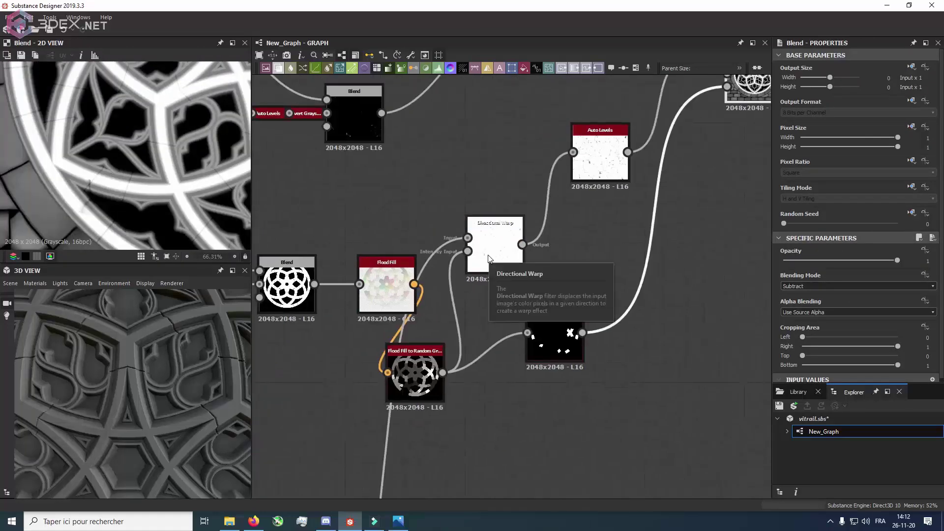
click(501, 252)
scroll(501, 252, down, 5)
scroll(154, 332, up, 5)
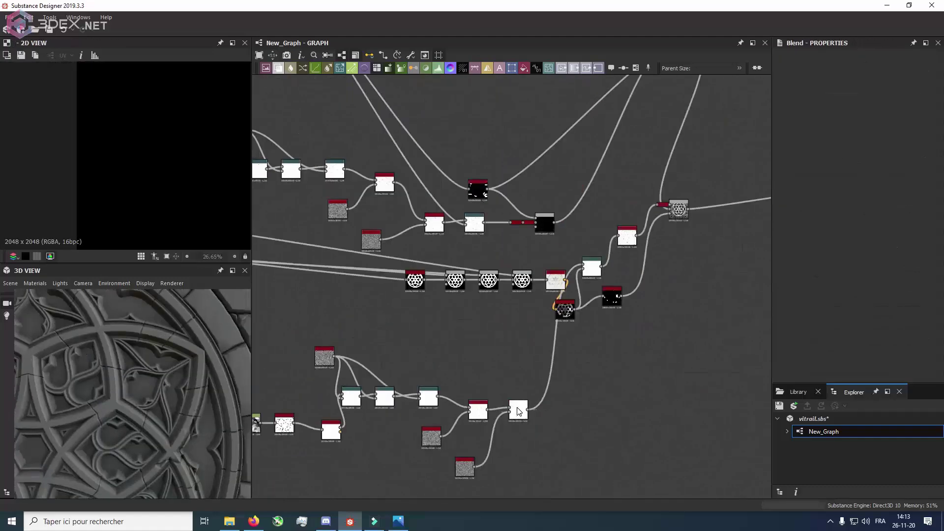
click(526, 378)
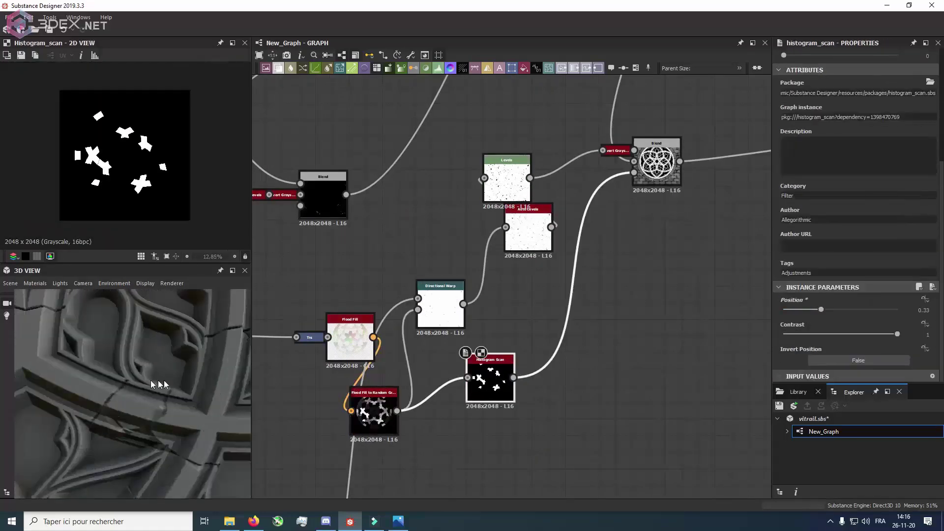
- Set the Histogram Scan position to 0.91 after trying 0.94, checking the window frame in 3D
scroll(476, 253, down, 3)
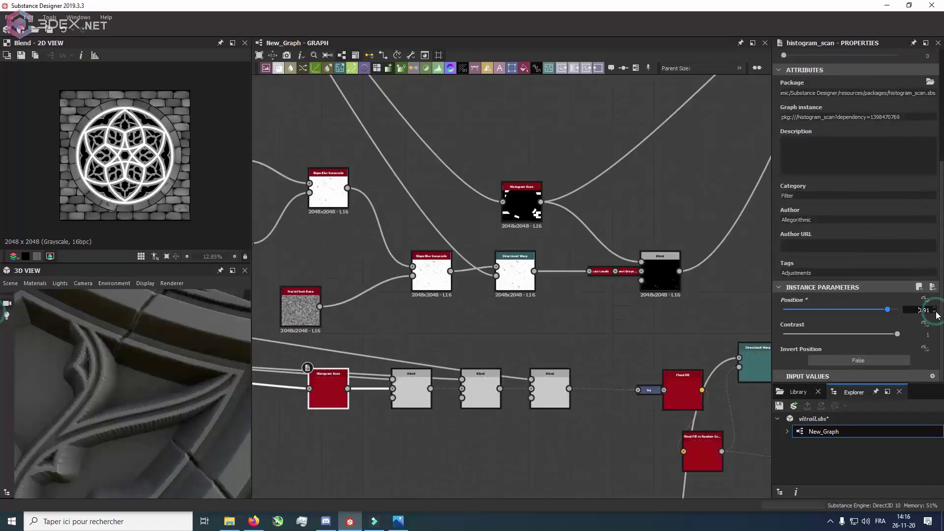
drag(888, 310, 891, 309)
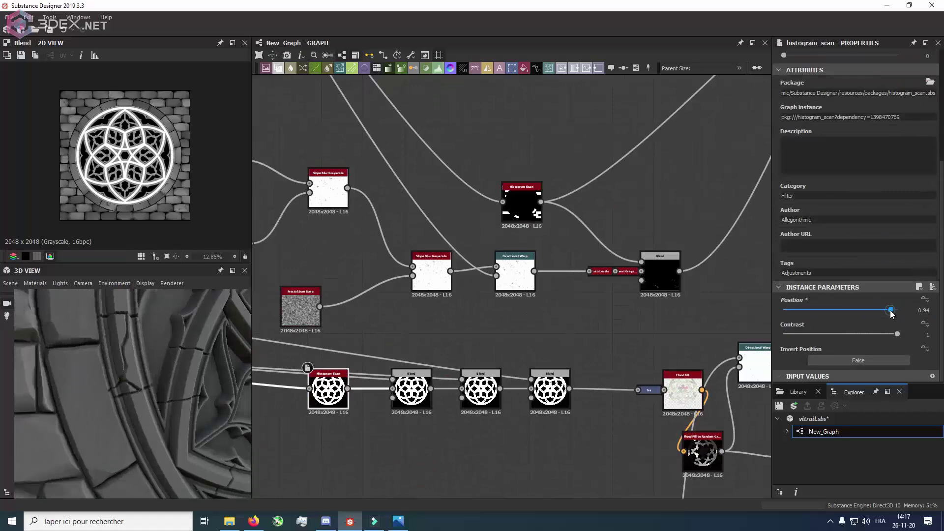
drag(236, 398, 139, 377)
click(935, 309)
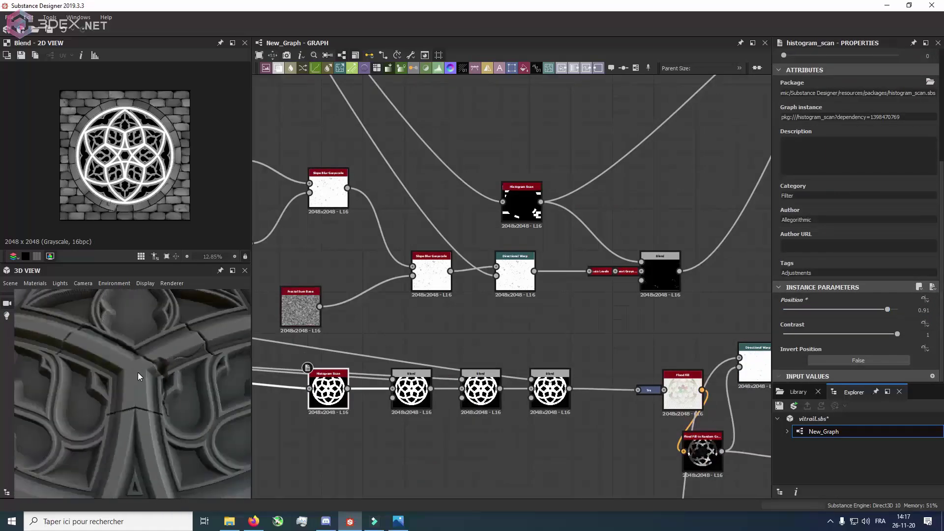
middle_drag(769, 423, 467, 299)
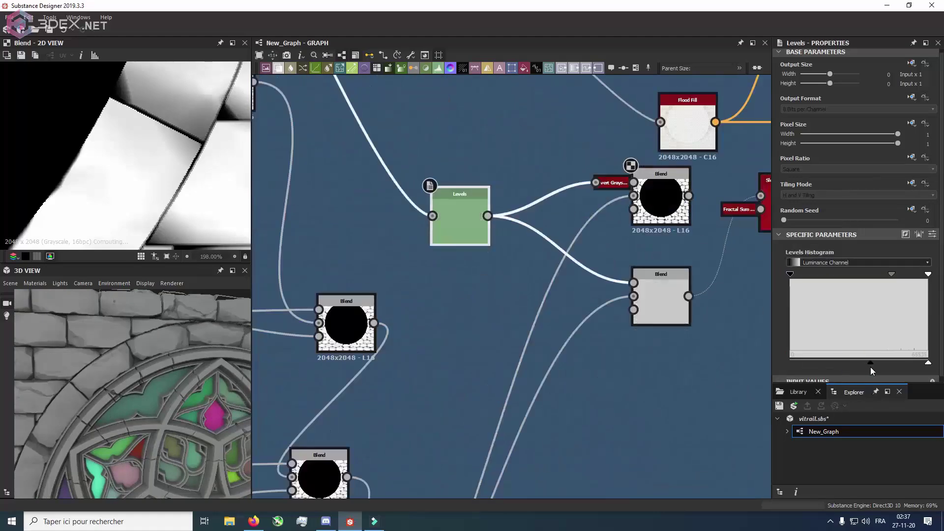
- Rearrange the graph around the Blend node and preview the Non Uniform Blur tracery
click(911, 363)
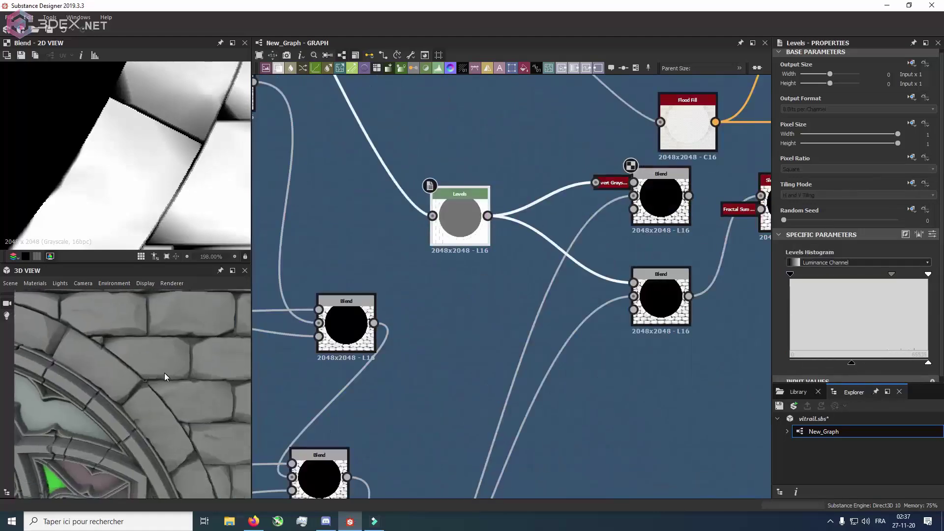
mouse_move(165, 372)
mouse_down()
mouse_move(206, 366)
mouse_move(134, 373)
mouse_up()
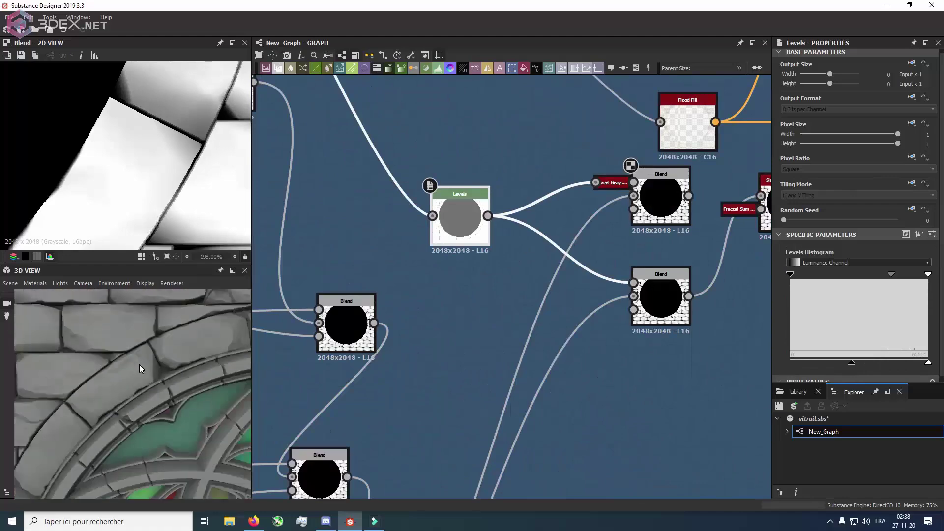
drag(183, 324, 163, 324)
scroll(418, 341, down, 3)
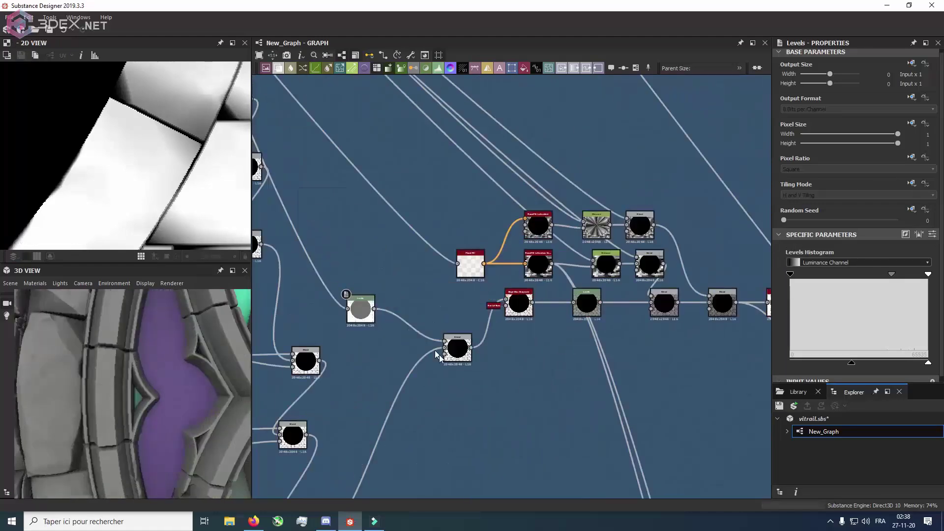
drag(438, 355, 437, 336)
drag(142, 400, 208, 377)
drag(187, 347, 132, 373)
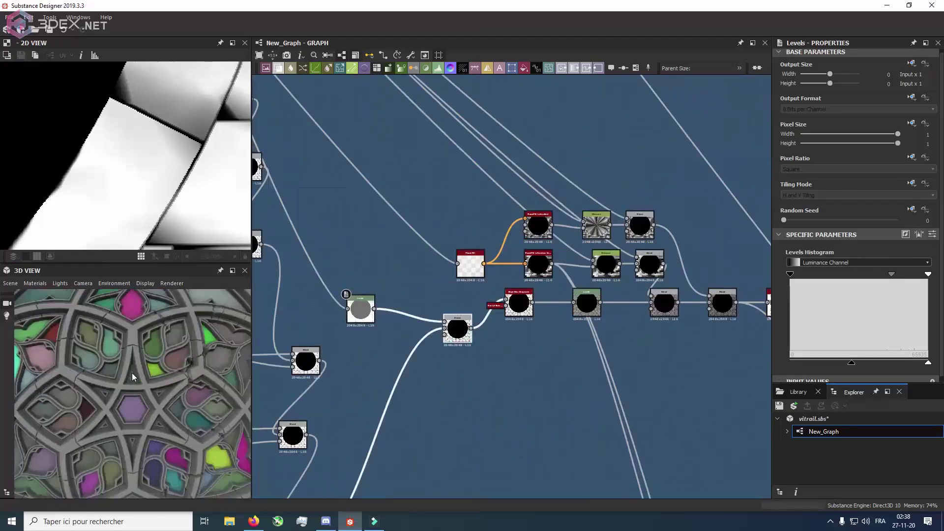
scroll(131, 373, up, 3)
scroll(433, 352, up, 3)
double_click(343, 476)
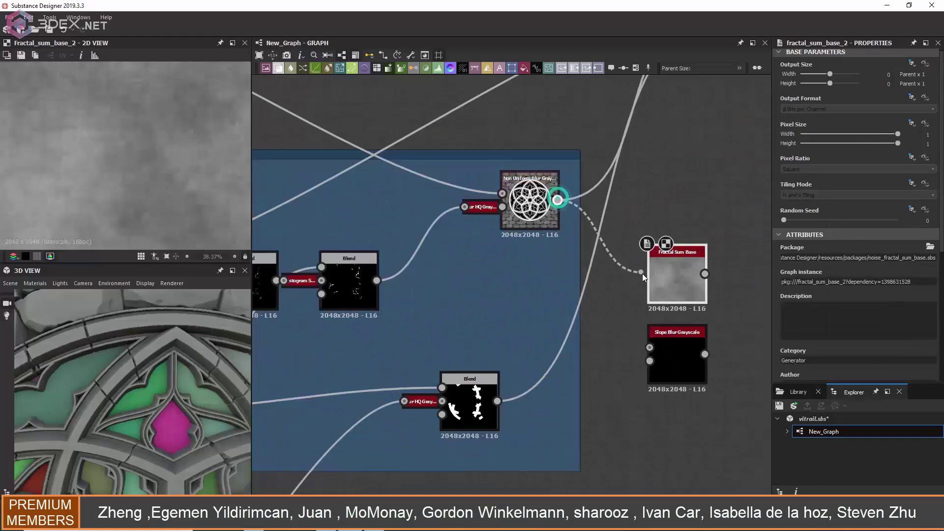
- Feed the blurred tracery into a Slope Blur Grayscale with 32 samples and 0.05 intensity
drag(642, 274, 650, 348)
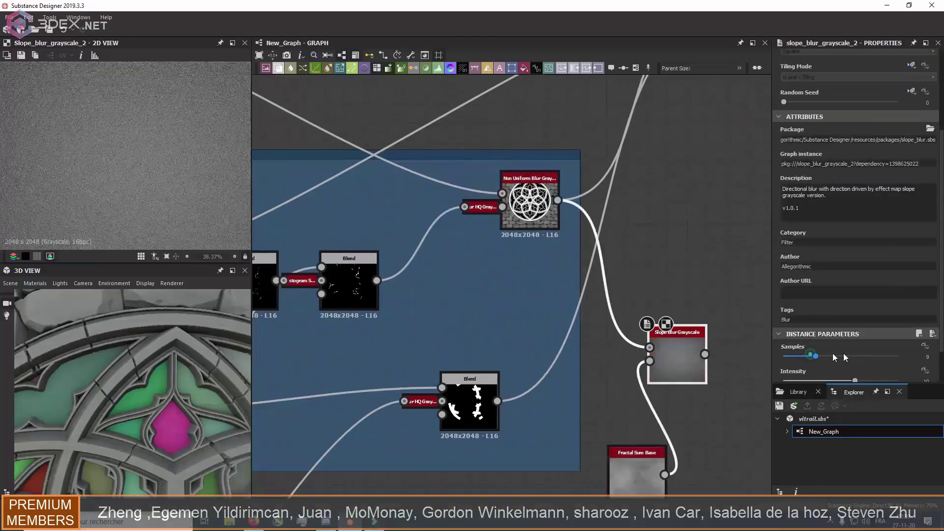
drag(811, 335, 782, 335)
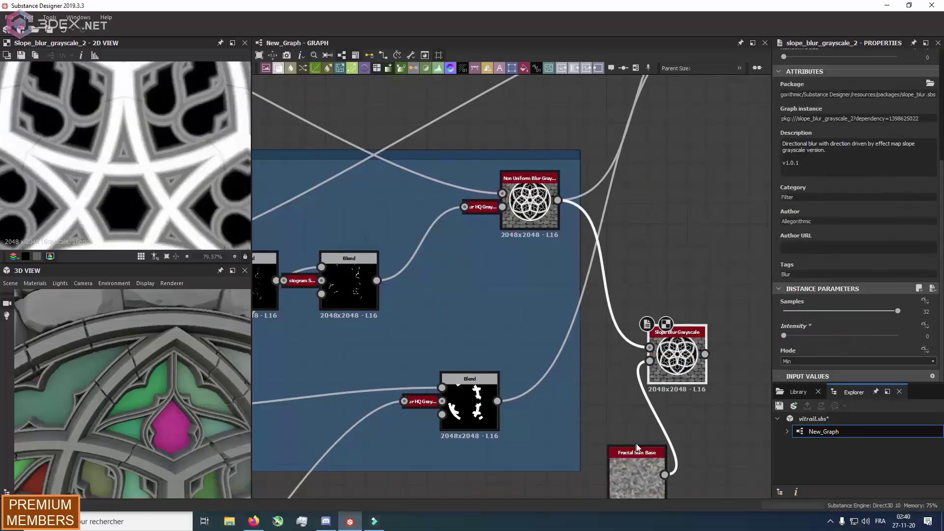
double_click(567, 366)
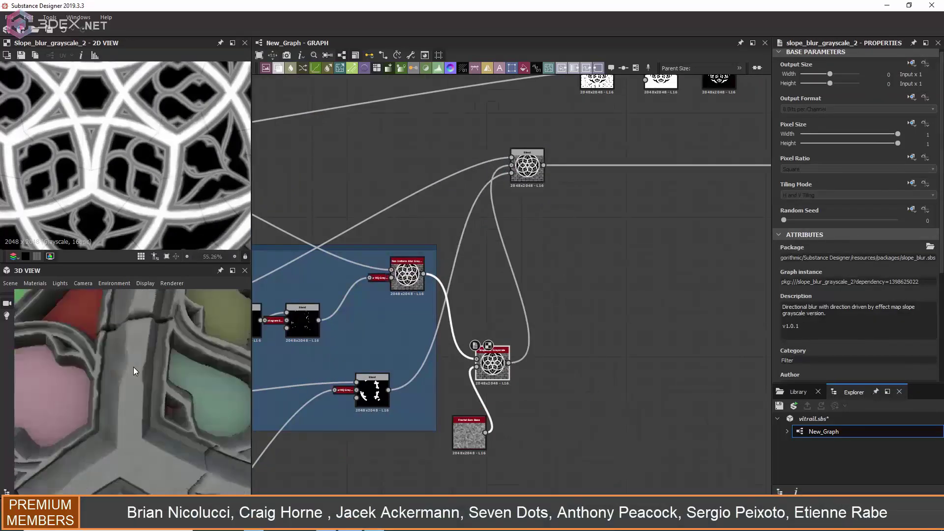
scroll(836, 246, down, 5)
drag(785, 337, 789, 338)
text(5)
key(Return)
drag(15, 346, 162, 353)
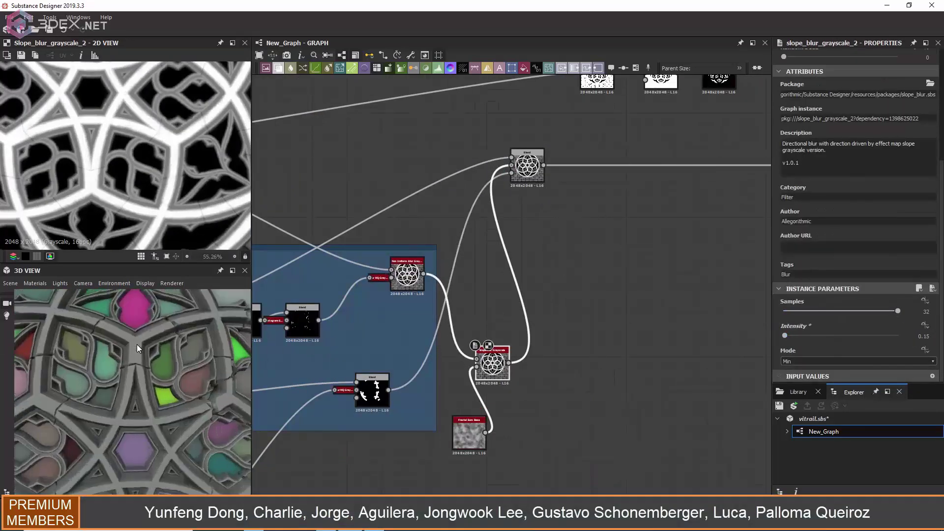
- Tune the Fractal Sum Base slope noise to roughness 0.58 and Min Level 6
drag(2, 337, 138, 339)
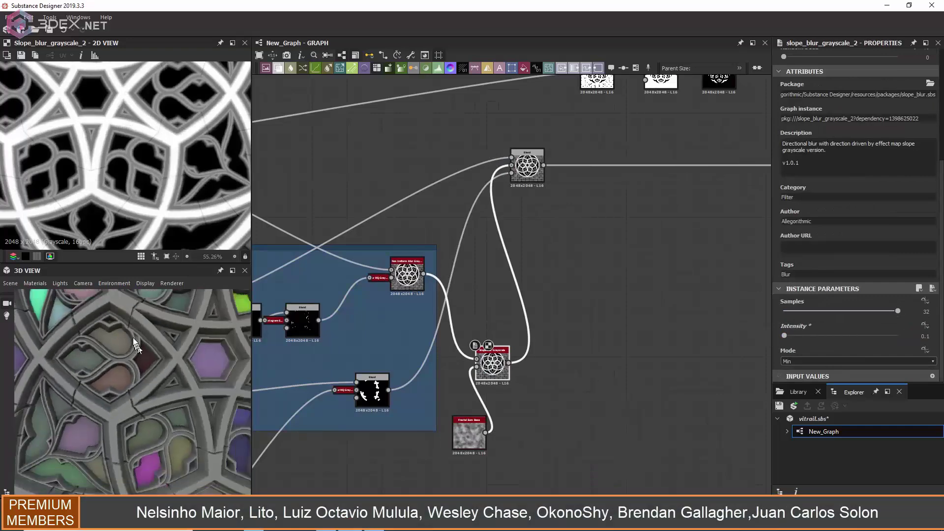
click(469, 432)
click(809, 282)
drag(811, 283, 817, 282)
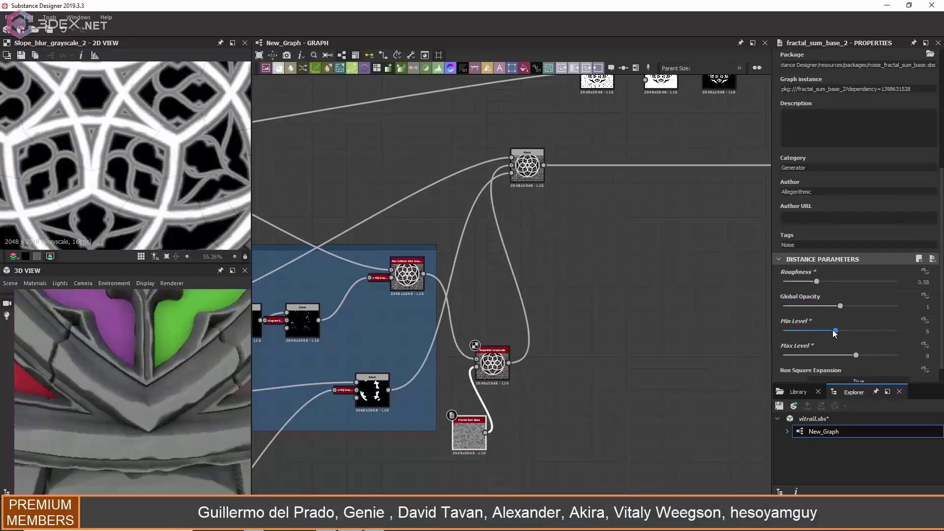
click(835, 331)
mouse_move(123, 393)
mouse_down()
mouse_move(175, 379)
mouse_move(112, 383)
mouse_up()
text(5)
key(Return)
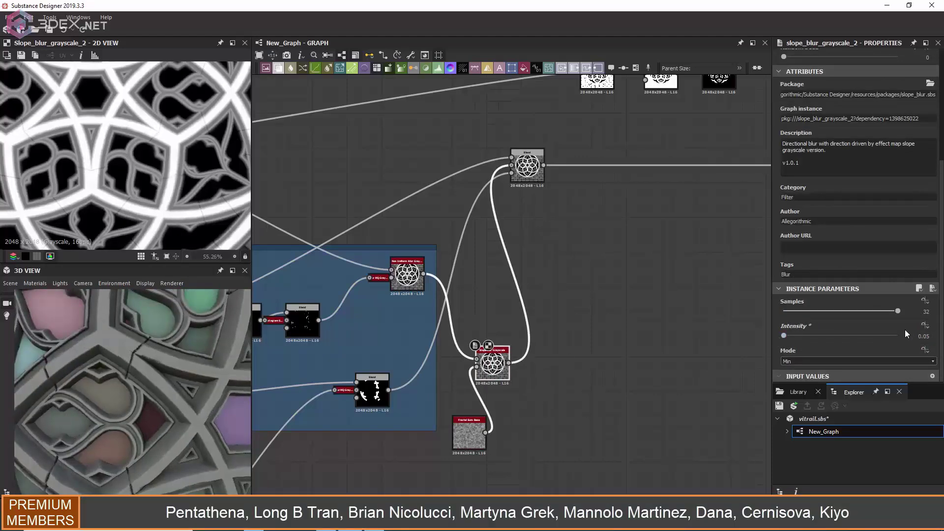
- Blend Grunge Map 011 onto the slope-blurred tracery in Subtract mode at 0.12 opacity
key(space)
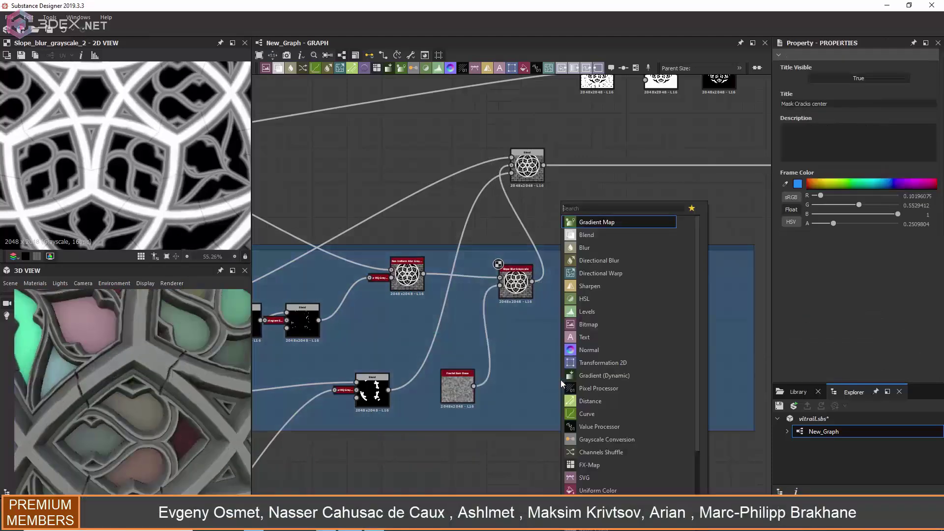
text(noi)
click(596, 479)
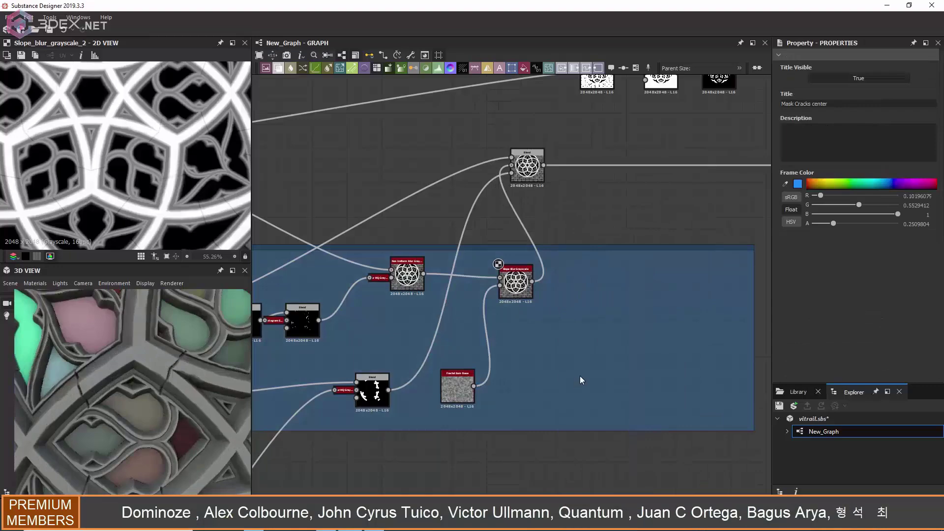
click(806, 286)
click(806, 307)
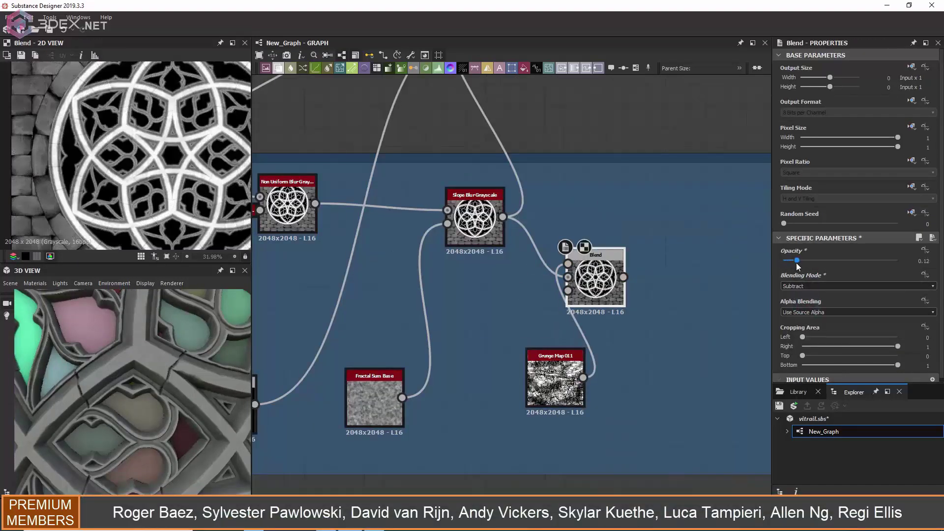
click(556, 378)
click(793, 392)
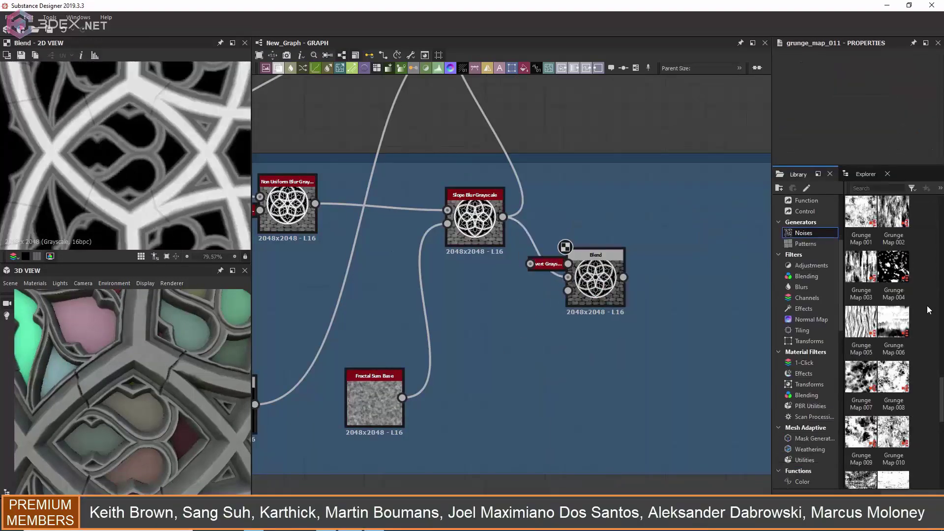
mouse_move(913, 388)
mouse_down()
mouse_move(537, 349)
mouse_move(569, 291)
mouse_up()
scroll(541, 320, down, 3)
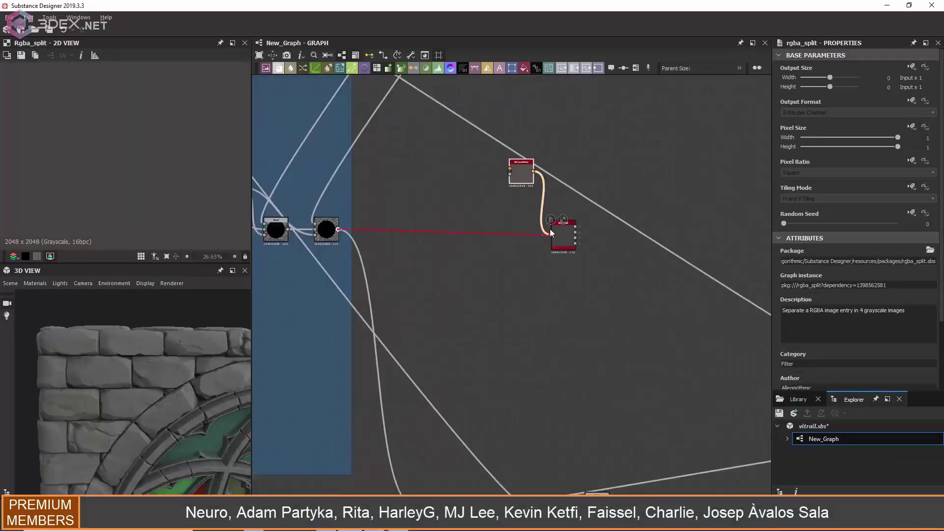
- Create a Normal from the blended height, split it, and route the R channel into the Subtract Blend
drag(550, 233, 372, 205)
click(376, 219)
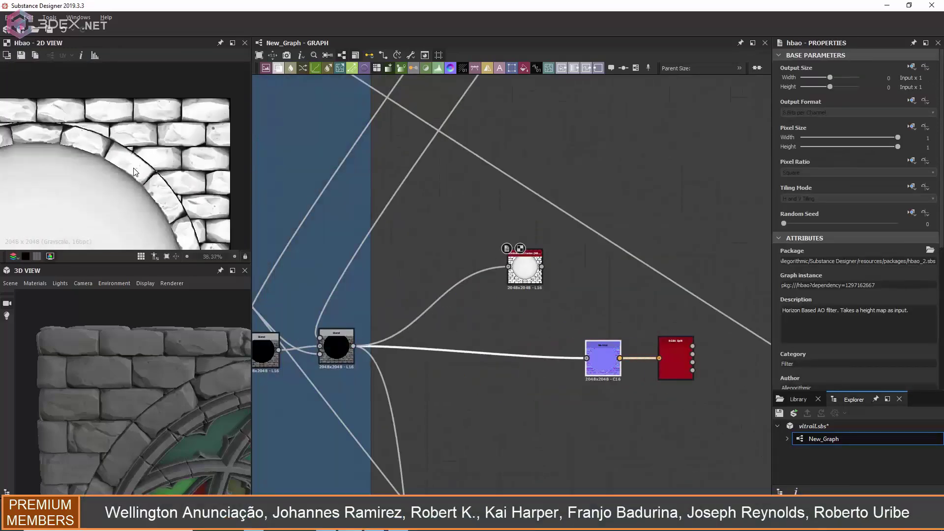
scroll(134, 171, up, 4)
click(449, 271)
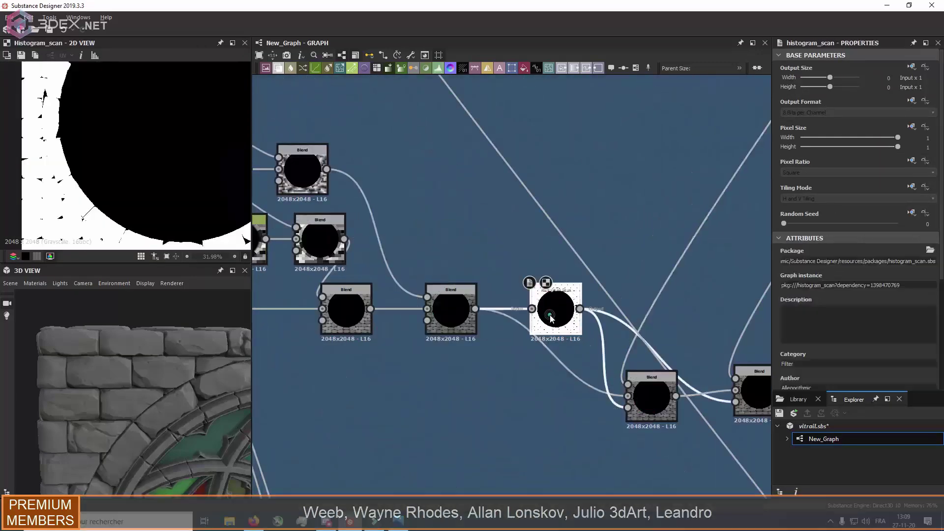
click(652, 396)
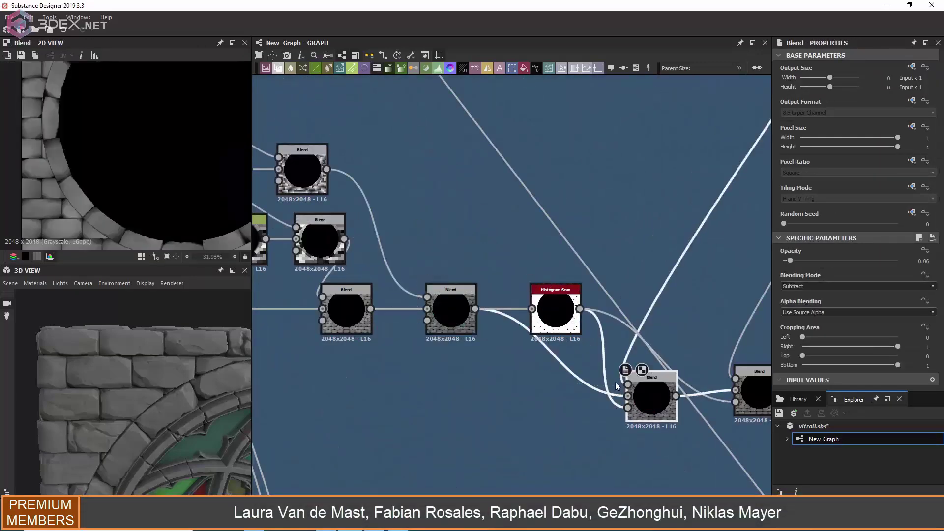
scroll(474, 380, down, 4)
scroll(489, 301, up, 2)
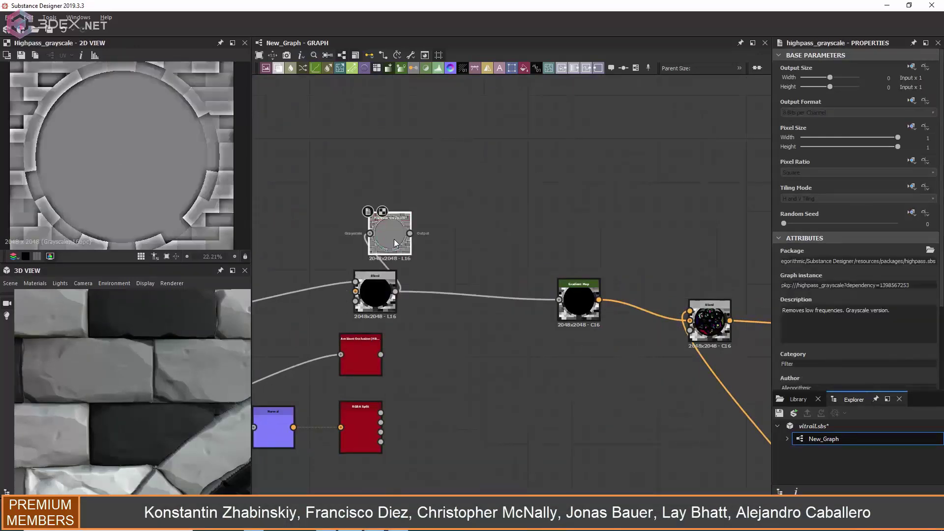
- Add Levels after Highpass and insert Invert Grayscale between ambient occlusion and the Gradient Map
key(Return)
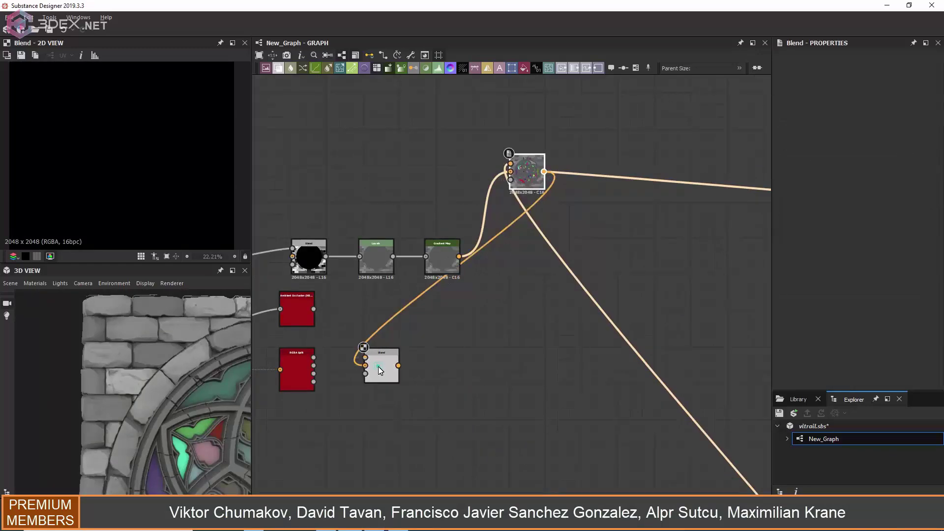
drag(379, 370, 565, 241)
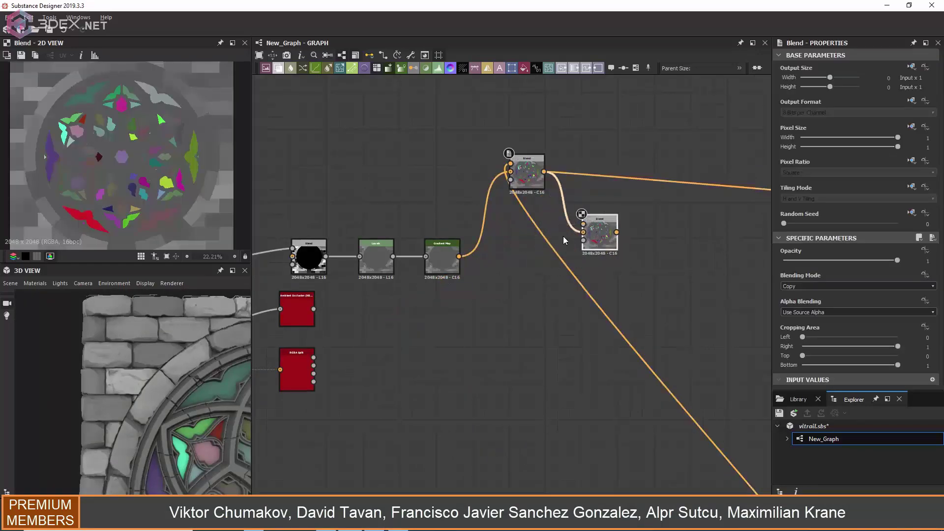
click(294, 320)
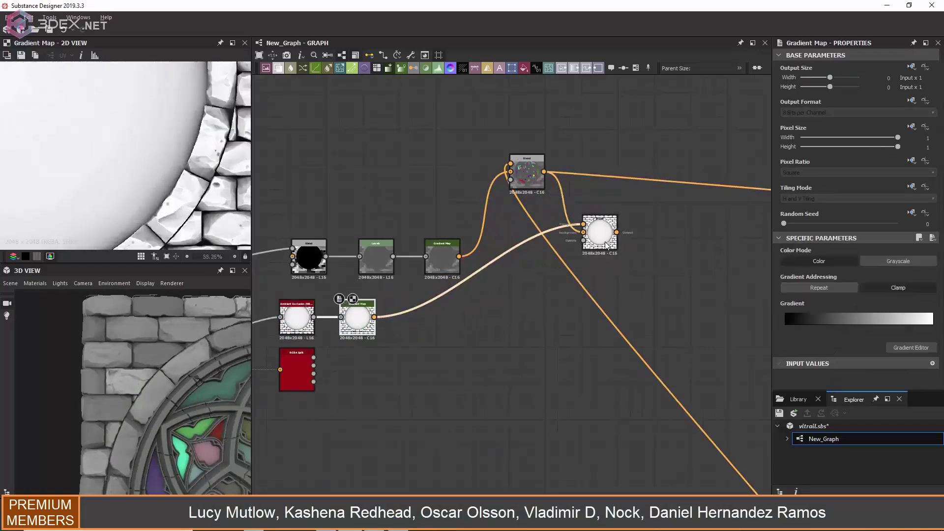
drag(357, 317, 418, 317)
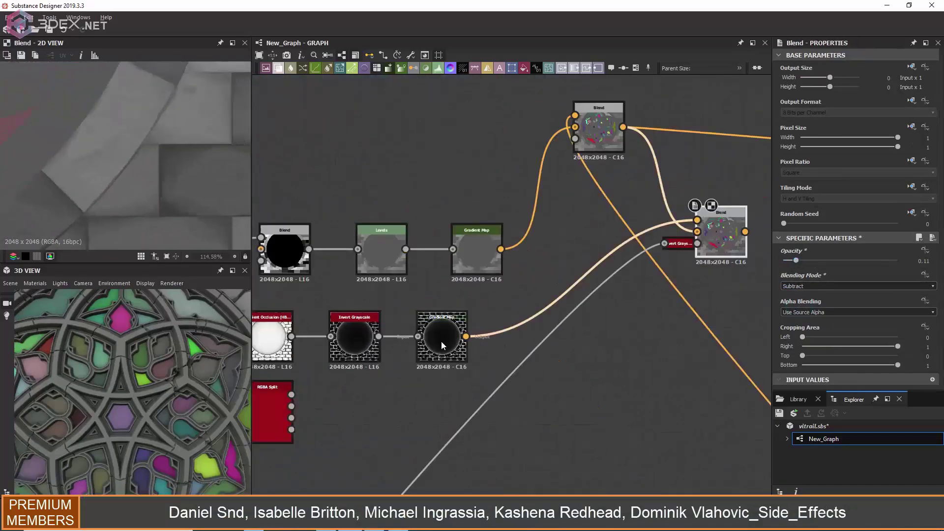
- Adjust the shading blend's opacity and add a Histogram Scan with contrast 0.39
scroll(154, 180, up, 5)
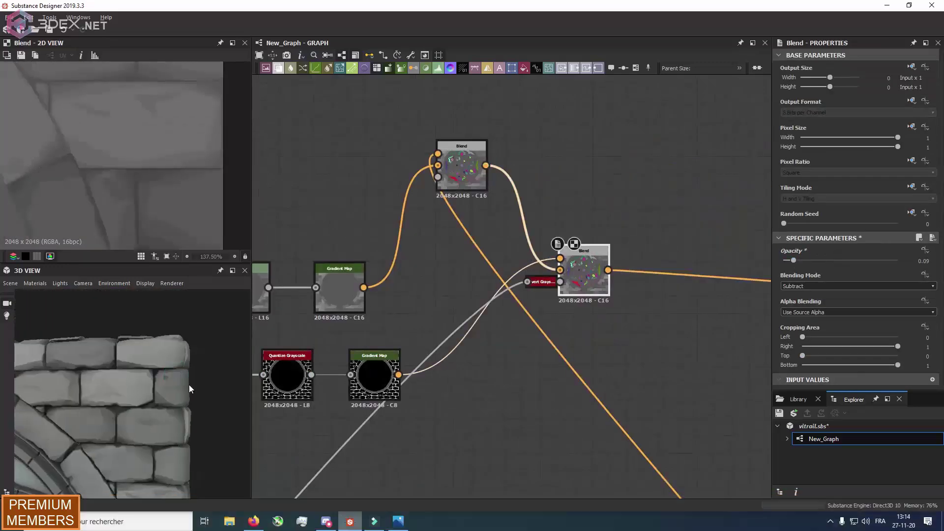
scroll(190, 402, up, 5)
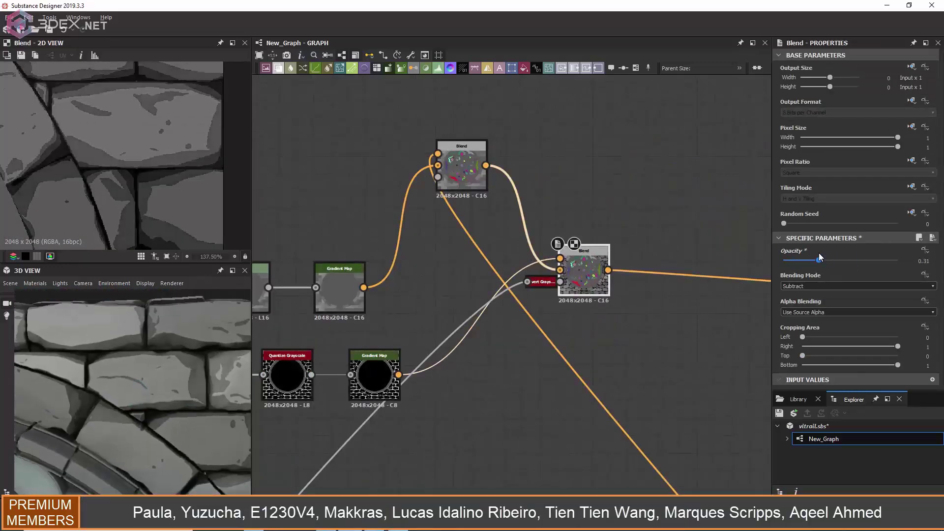
drag(820, 257, 788, 260)
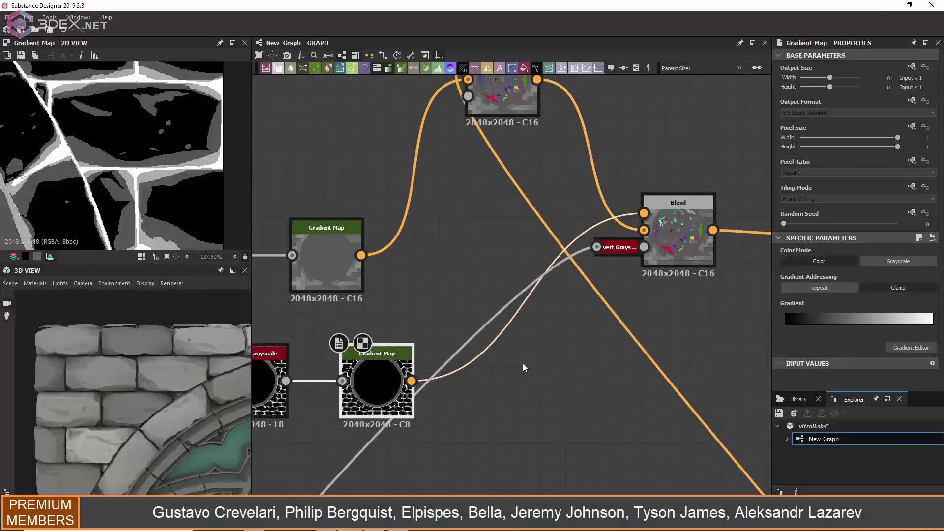
text(his)
key(Return)
drag(797, 354, 829, 357)
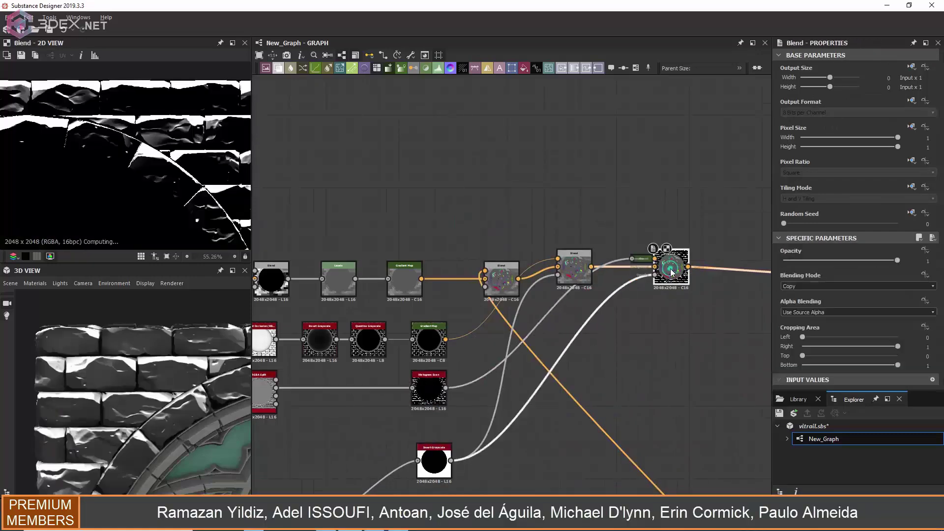
scroll(114, 350, up, 5)
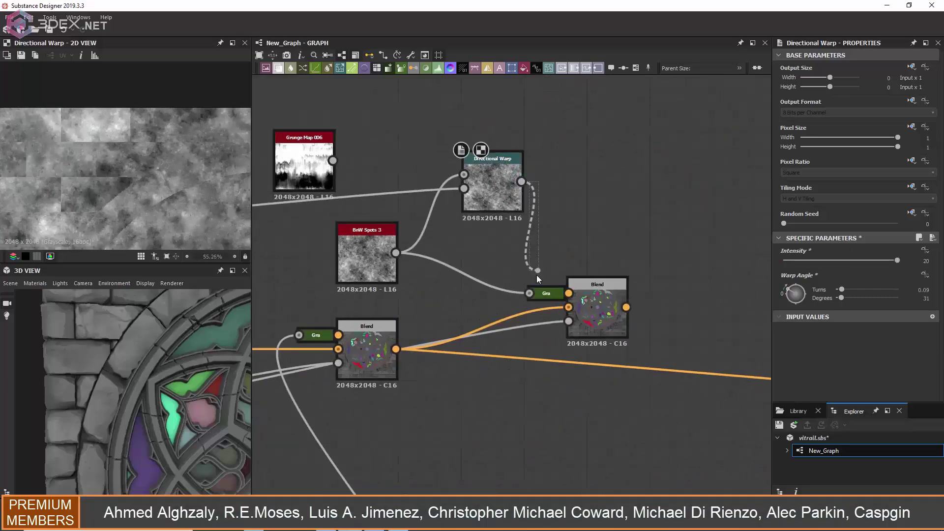
- Feed the warped B&W spots into the Gradient Map blend and raise the Tile Sampler's Size Random Y
drag(537, 278, 529, 293)
click(597, 300)
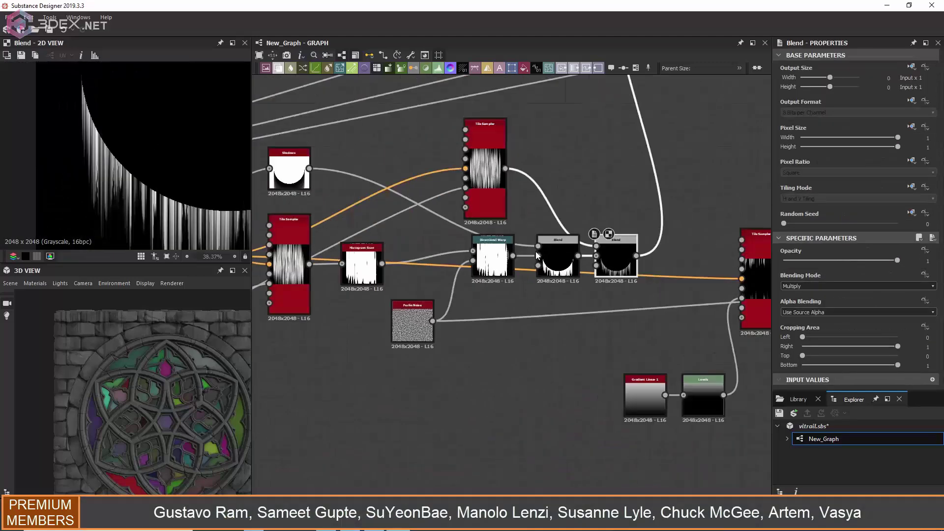
drag(859, 222, 875, 217)
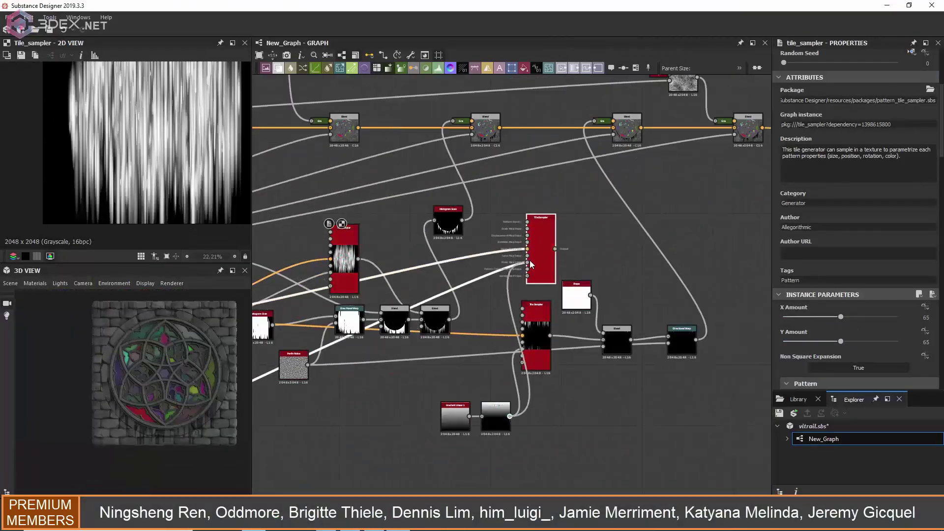
- Preview the second Tile Sampler's streak pattern and the Directional Warp settings
double_click(537, 328)
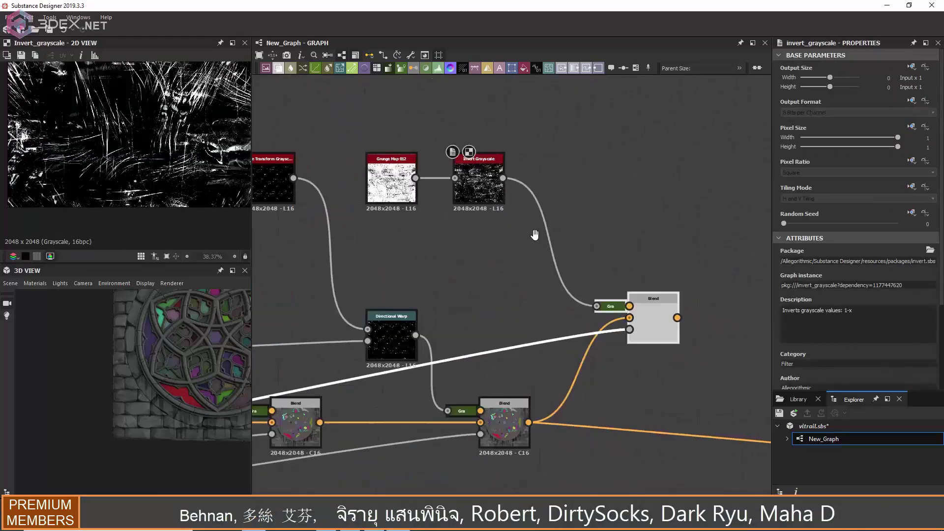
click(364, 333)
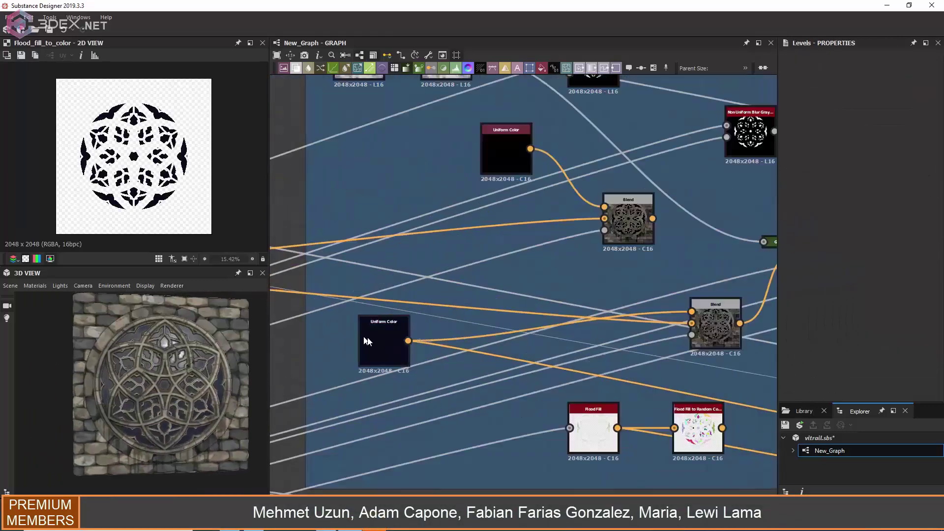
- Lower the Uniform Color's saturation to 0.47 in the Color Editor
double_click(367, 341)
drag(615, 304, 611, 301)
scroll(155, 382, up, 5)
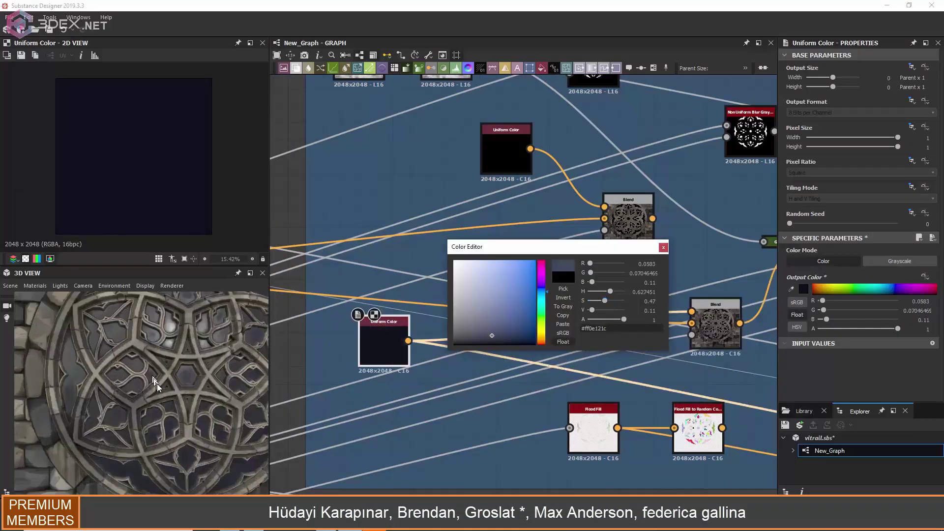
drag(163, 369, 137, 390)
scroll(151, 394, down, 5)
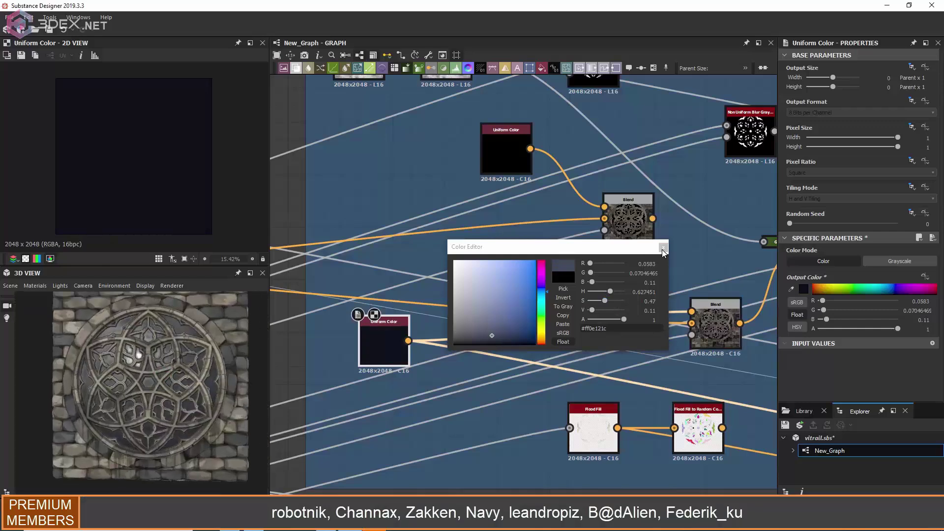
click(158, 347)
- Inspect the settings of the middle and left Blend nodes in the row
scroll(158, 347, up, 5)
scroll(158, 401, up, 3)
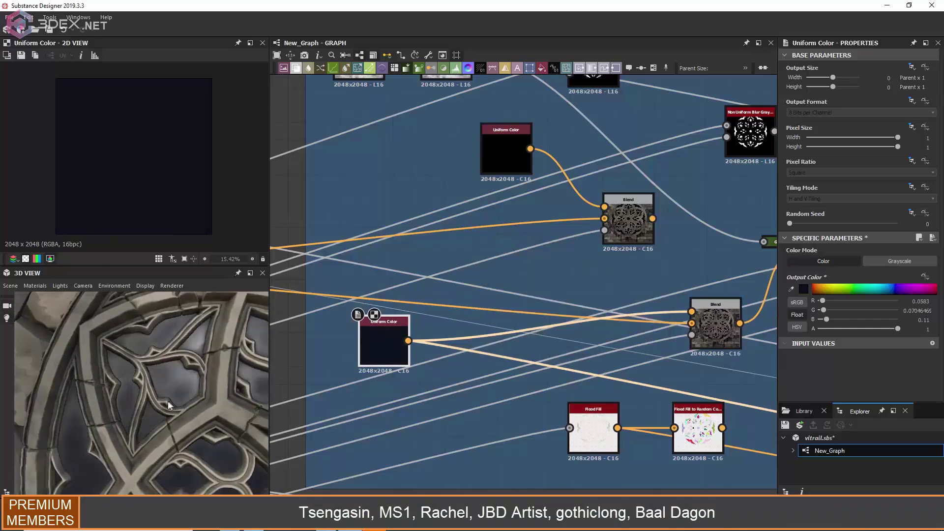
click(500, 303)
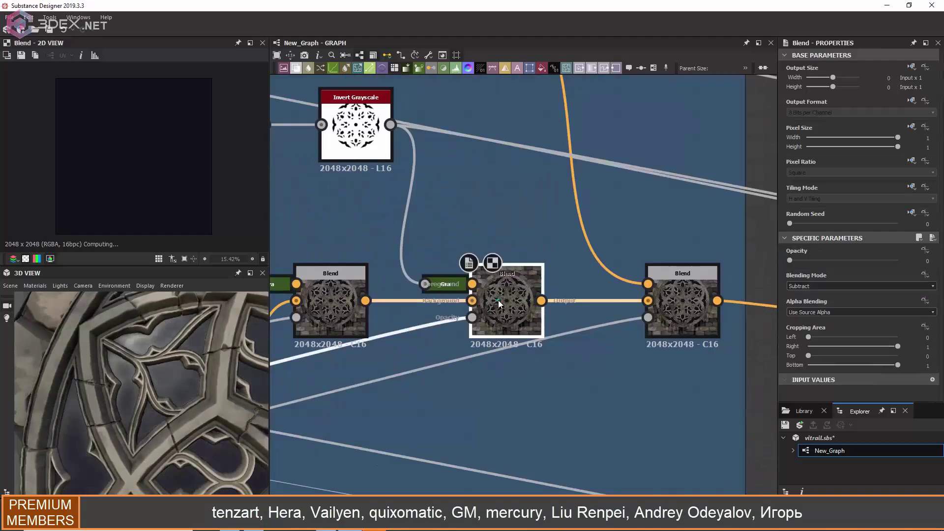
click(330, 301)
middle_drag(334, 305, 660, 325)
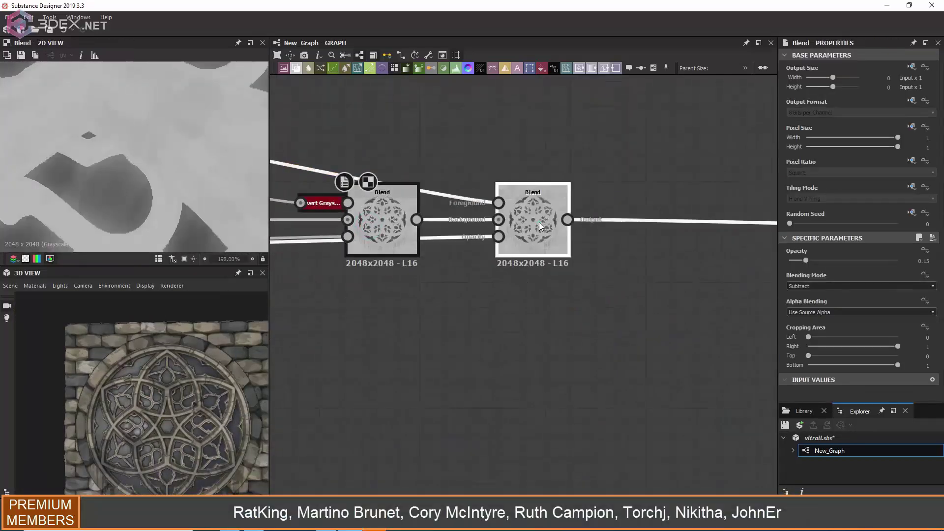
- Raise the Subtract Blend opacity to 0.65 and turn the 3D preview toward the rose window
drag(815, 261, 860, 261)
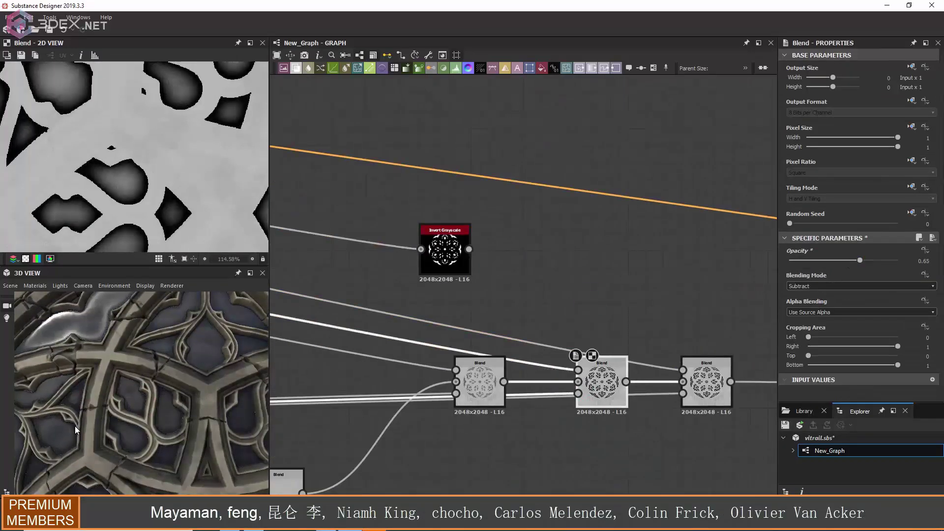
drag(138, 460, 105, 430)
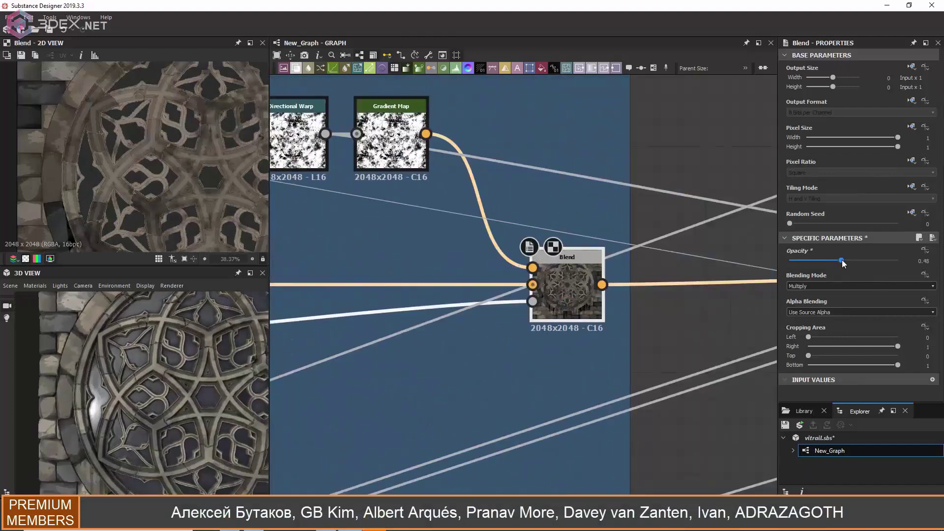
mouse_move(167, 380)
mouse_down()
mouse_move(99, 382)
mouse_move(140, 392)
mouse_up()
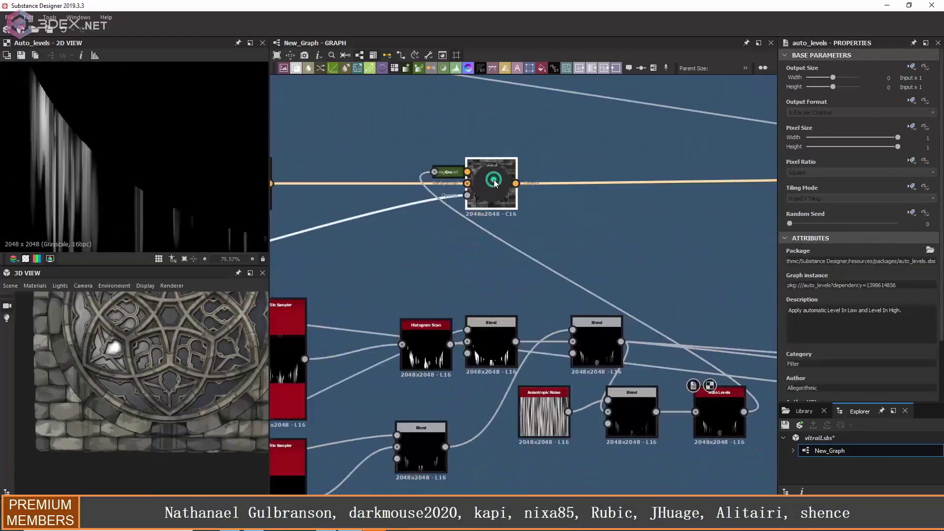
- Set the lower Blend's opacity and insert a Directional Warp between Tile Sampler and Histogram Scan
double_click(494, 180)
click(632, 401)
click(842, 260)
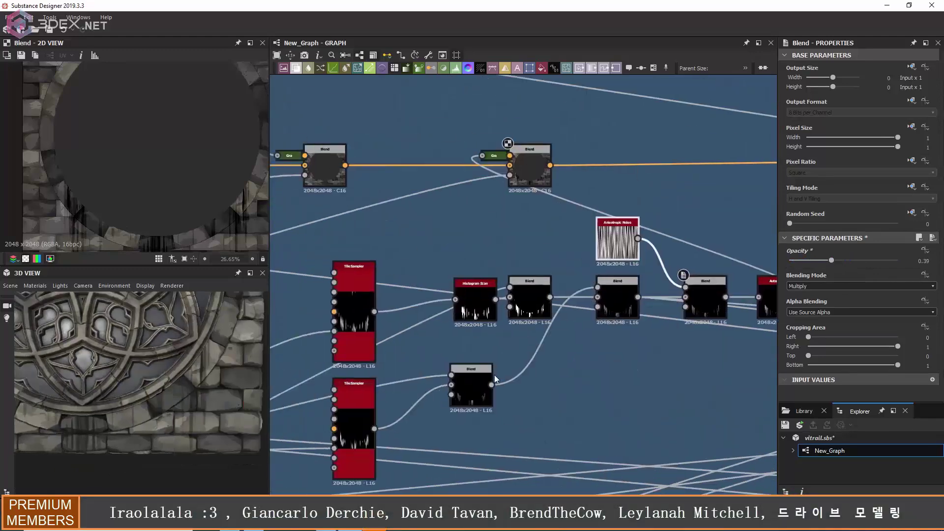
key(space)
text(p)
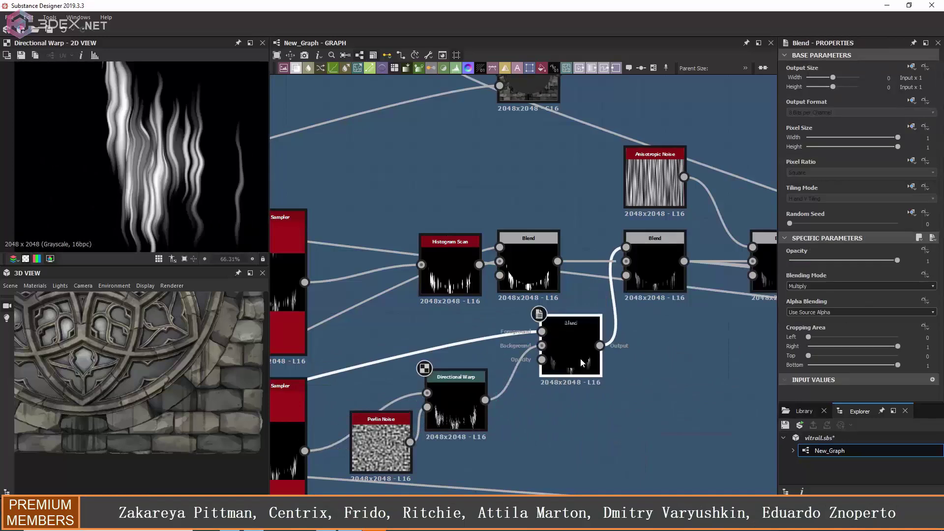
drag(424, 350, 385, 266)
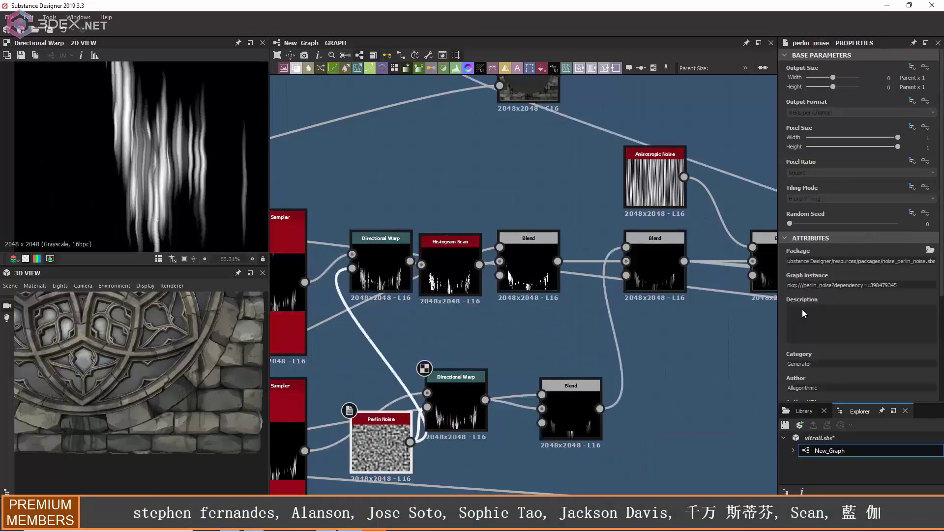
click(393, 284)
- Reduce the streak Tile Sampler's Size Random Y to 0.52
drag(223, 392, 199, 410)
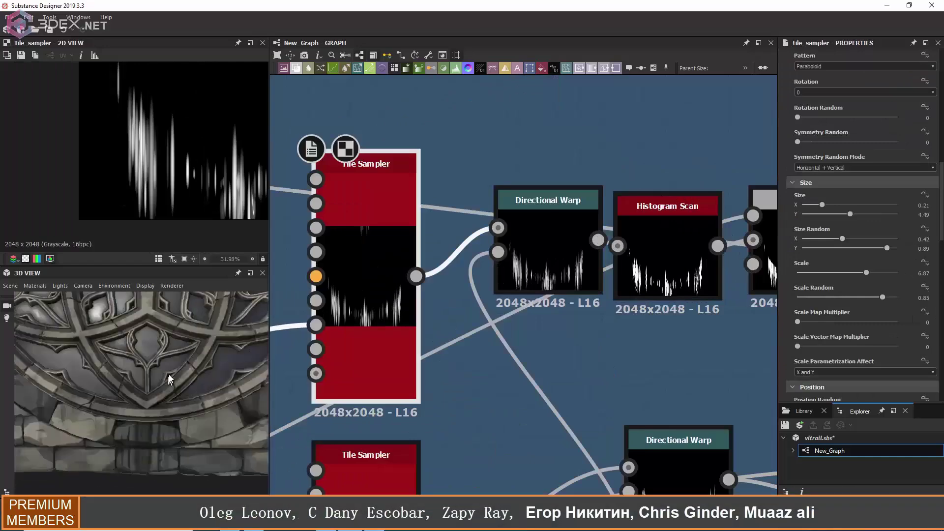
scroll(839, 290, down, 3)
scroll(839, 291, down, 3)
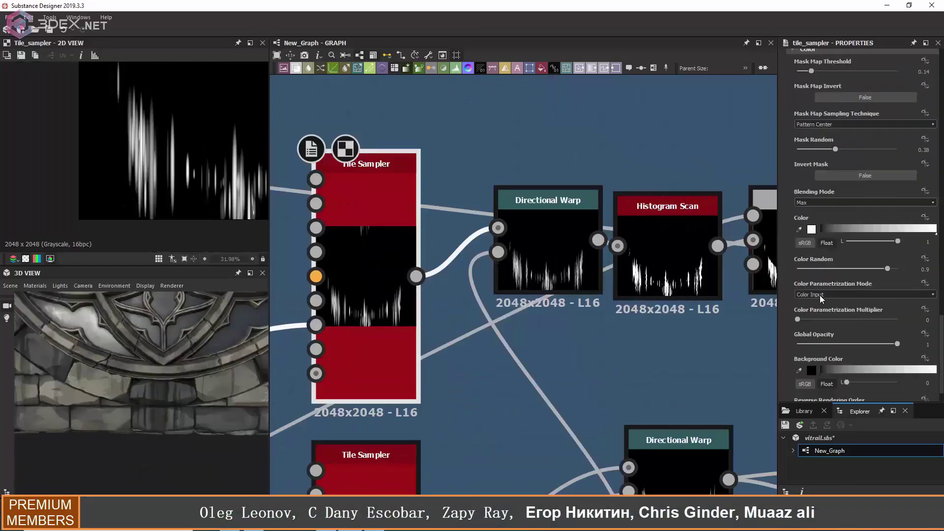
scroll(820, 295, down, 3)
scroll(803, 209, up, 1)
drag(862, 156, 851, 157)
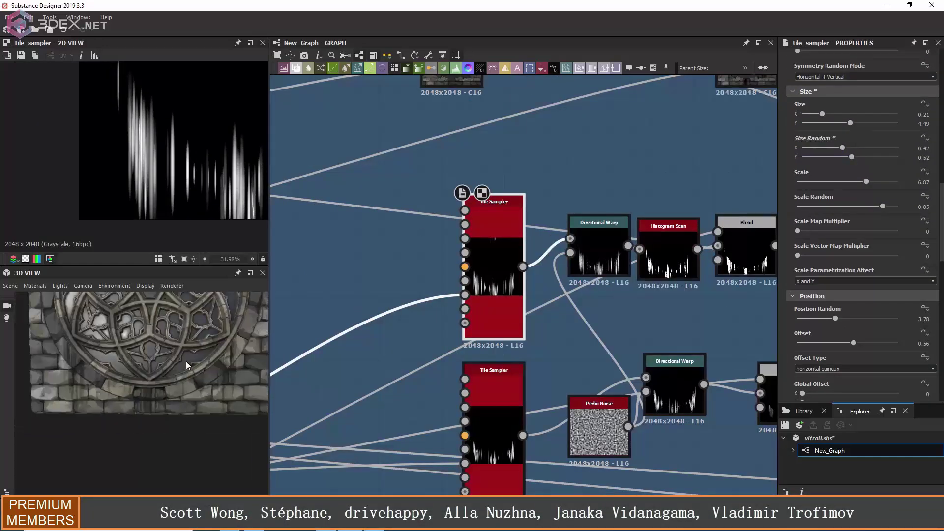
scroll(443, 337, down, 2)
middle_drag(444, 337, 349, 314)
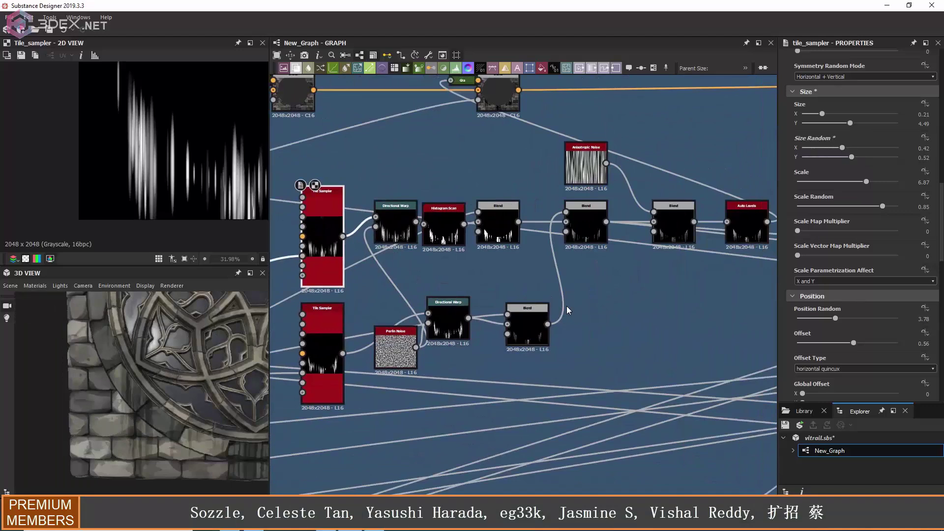
- Add Gradient Linear 1, Blend and Directional Warp nodes, lowering warp intensity to about 44
key(space)
click(615, 216)
click(696, 319)
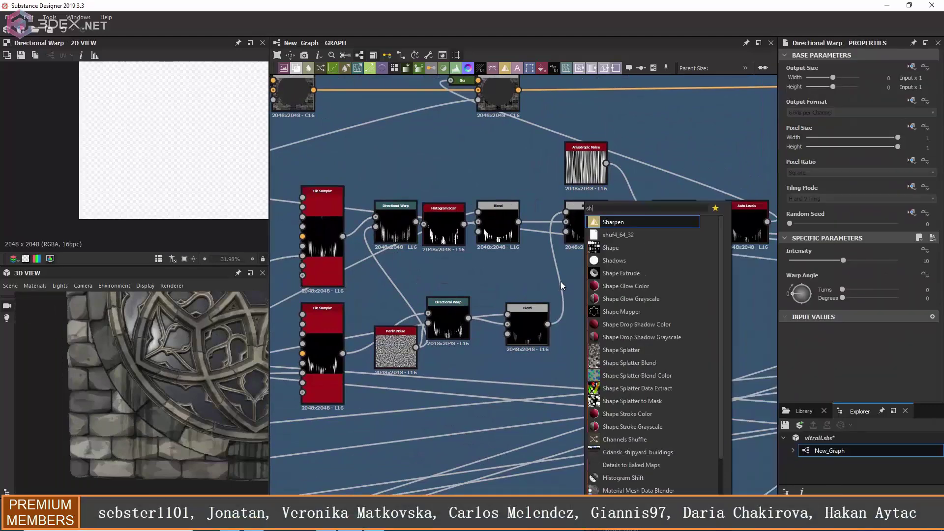
click(689, 317)
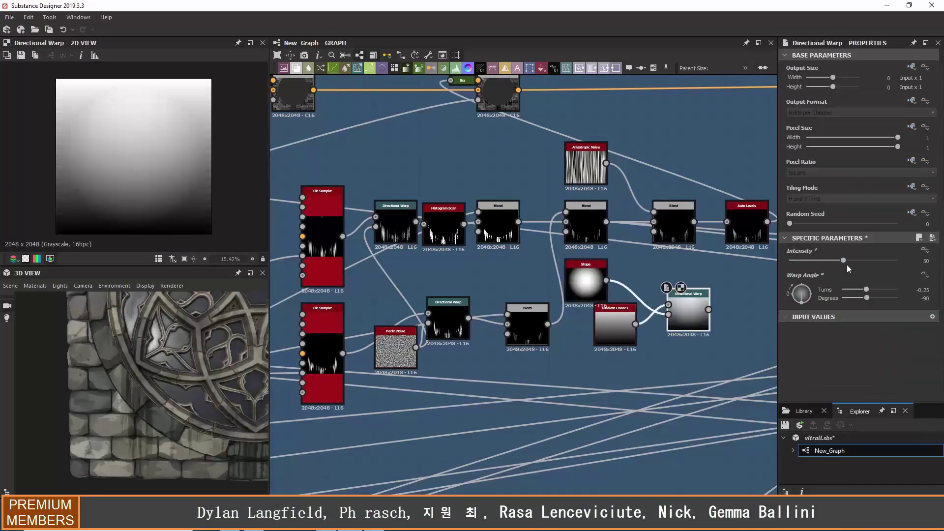
drag(843, 261, 838, 259)
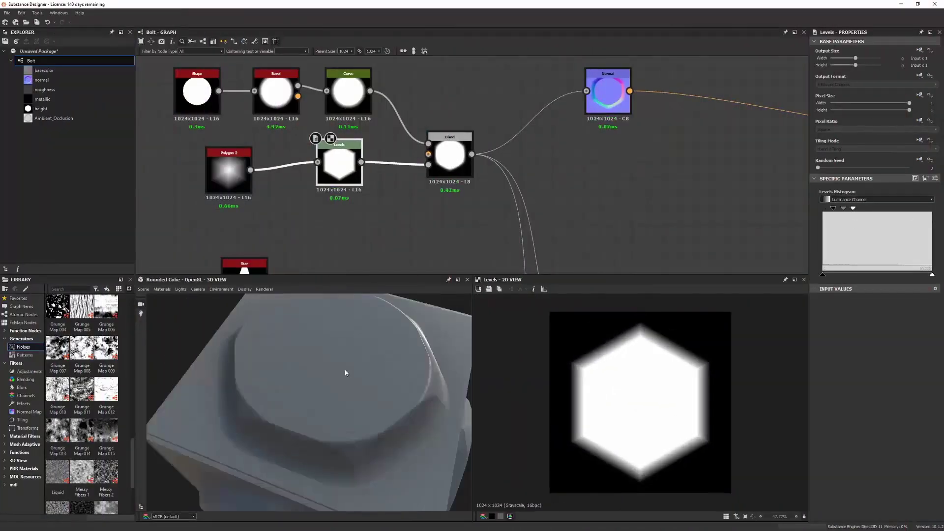
- Orbit the 3D preview to inspect the bolt head, then advance to the next slide
scroll(315, 393, up, 3)
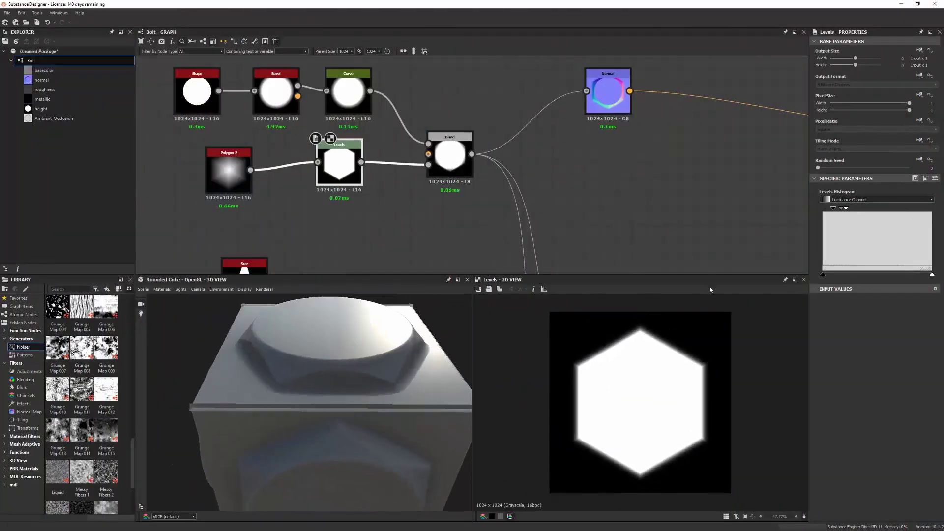
drag(345, 374, 367, 362)
scroll(474, 161, down, 2)
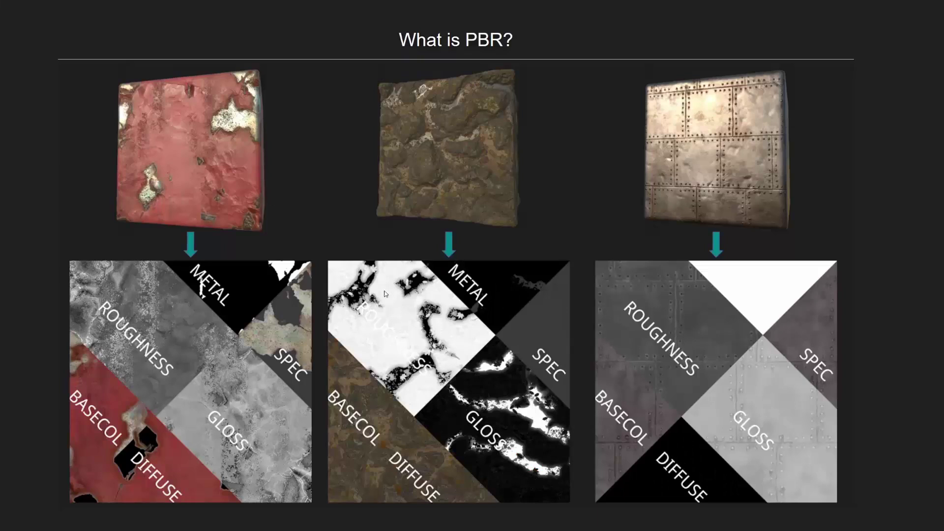
key(Right)
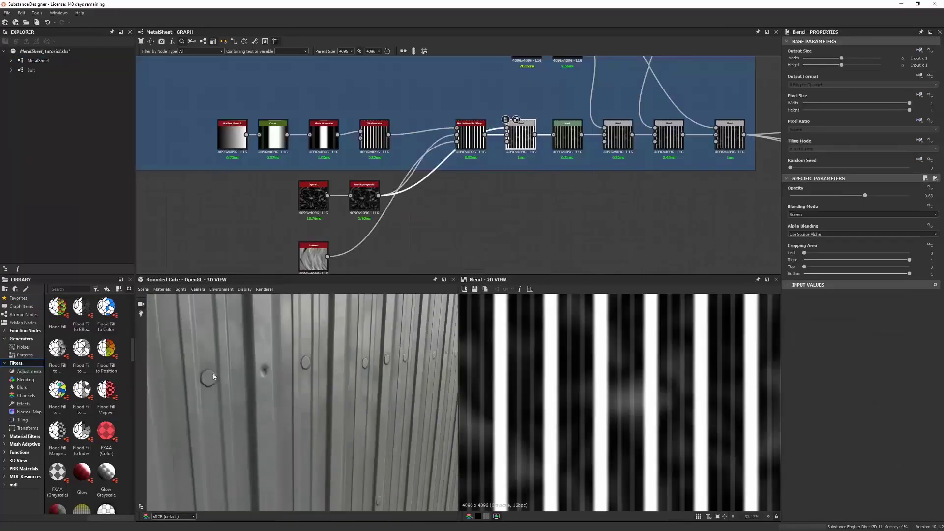
- Darken the 3D view's default material colour and search the node library for 'scan'
click(161, 289)
click(212, 302)
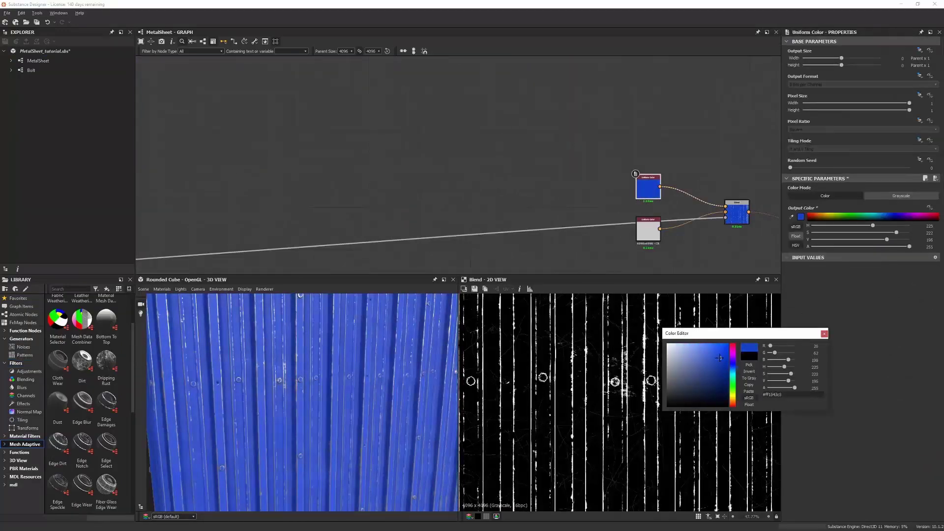
drag(720, 358, 724, 372)
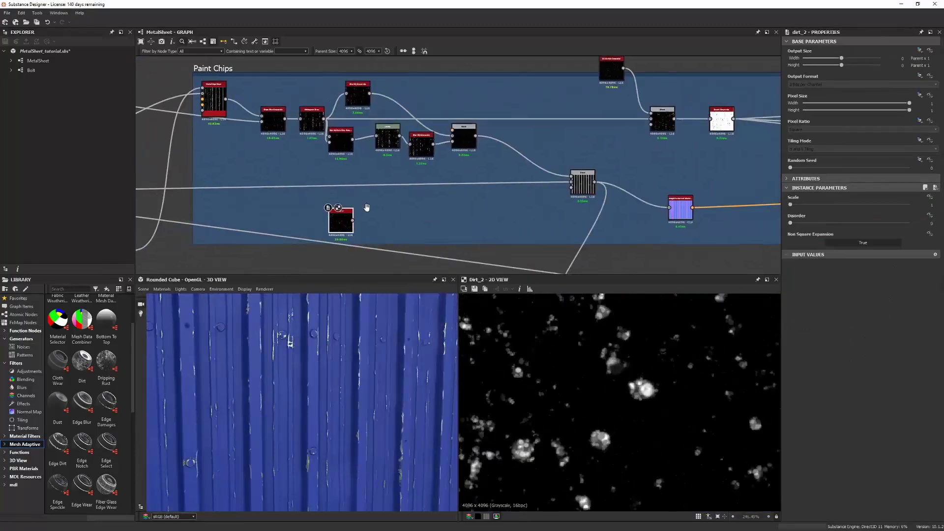
key(space)
text(scan)
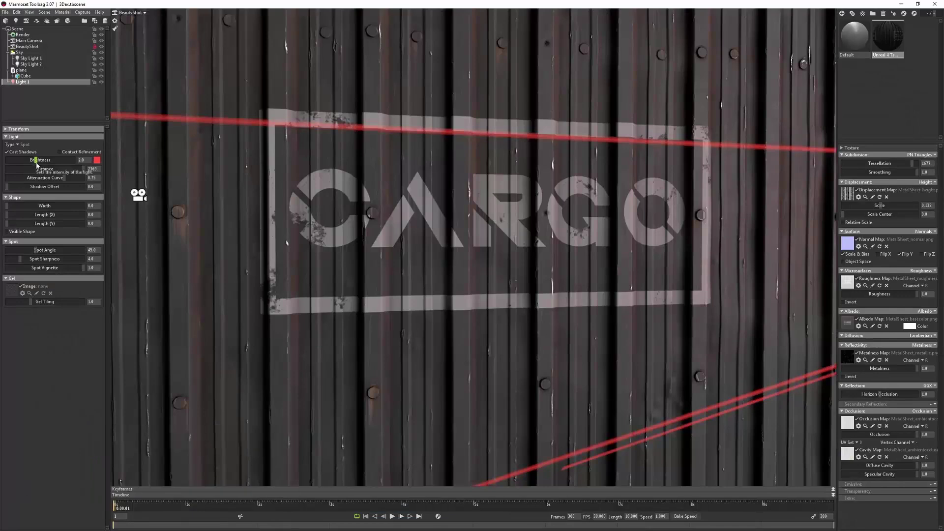
- Raise the red spot light's brightness from 2.0 to about 5.8, tinting the CARGO panels redder
drag(36, 162, 42, 166)
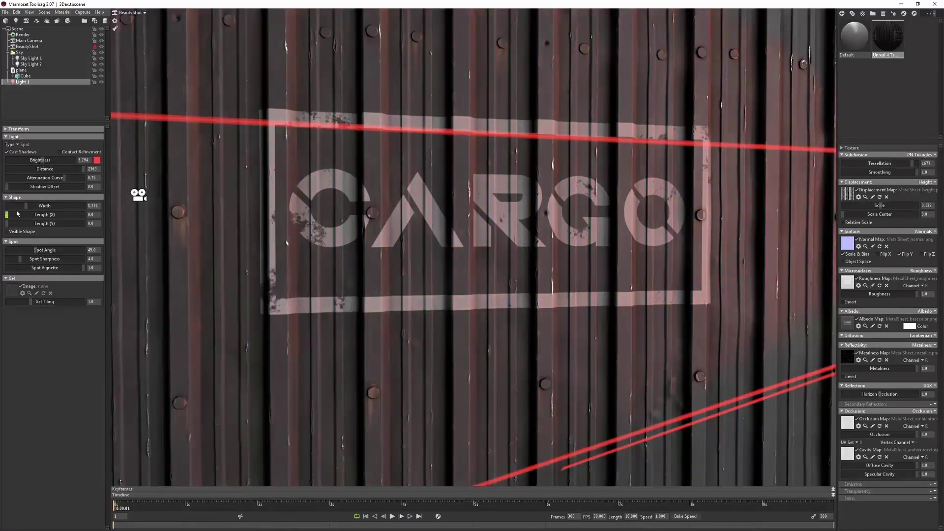